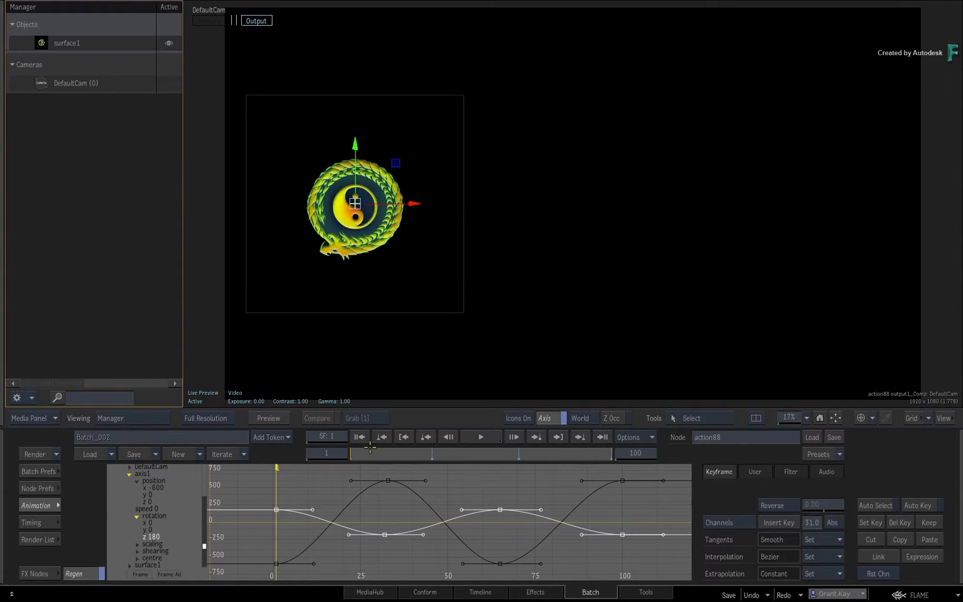
# Step: Select axis1's position x curve in the animation editor and scrub the animation to frame 33
pyautogui.moveTo(352, 454)
pyautogui.mouseDown()
pyautogui.moveTo(522, 451)
pyautogui.moveTo(352, 456)
pyautogui.mouseUp()
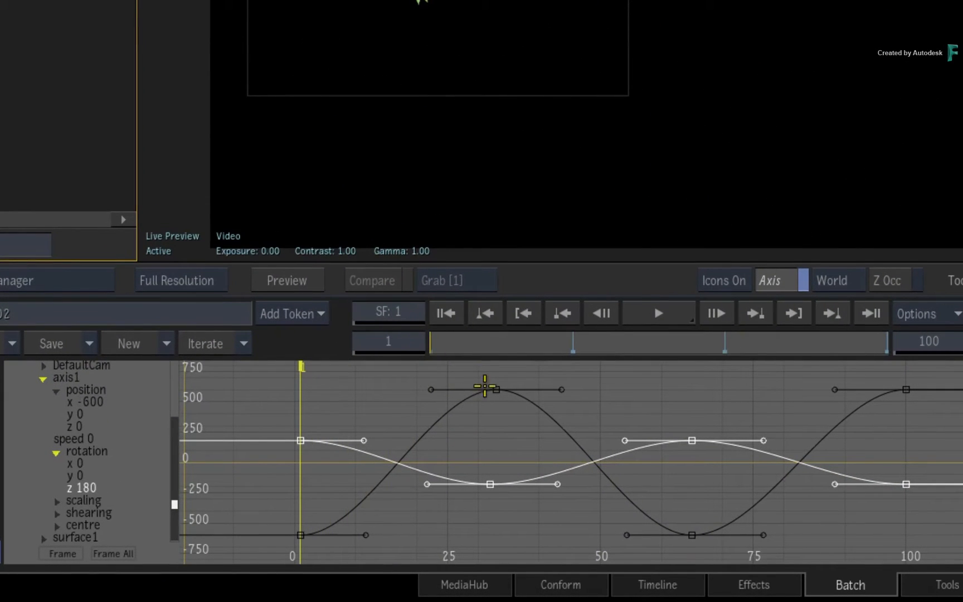
pyautogui.click(433, 423)
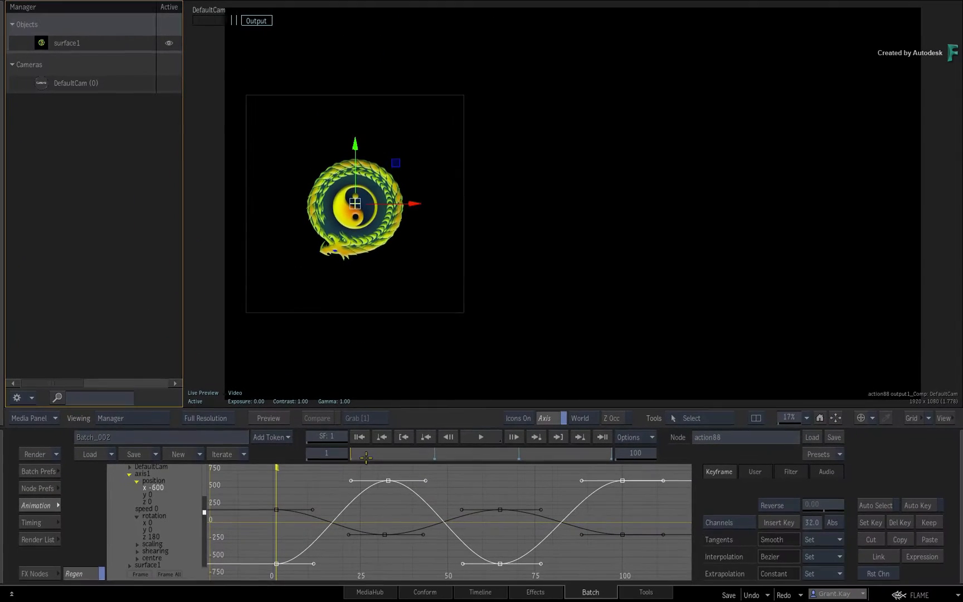
pyautogui.moveTo(442, 342); pyautogui.dragTo(566, 334)
pyautogui.moveTo(428, 446)
pyautogui.mouseDown()
pyautogui.moveTo(622, 430)
pyautogui.moveTo(312, 467)
pyautogui.moveTo(355, 451)
pyautogui.moveTo(431, 448)
pyautogui.mouseUp()
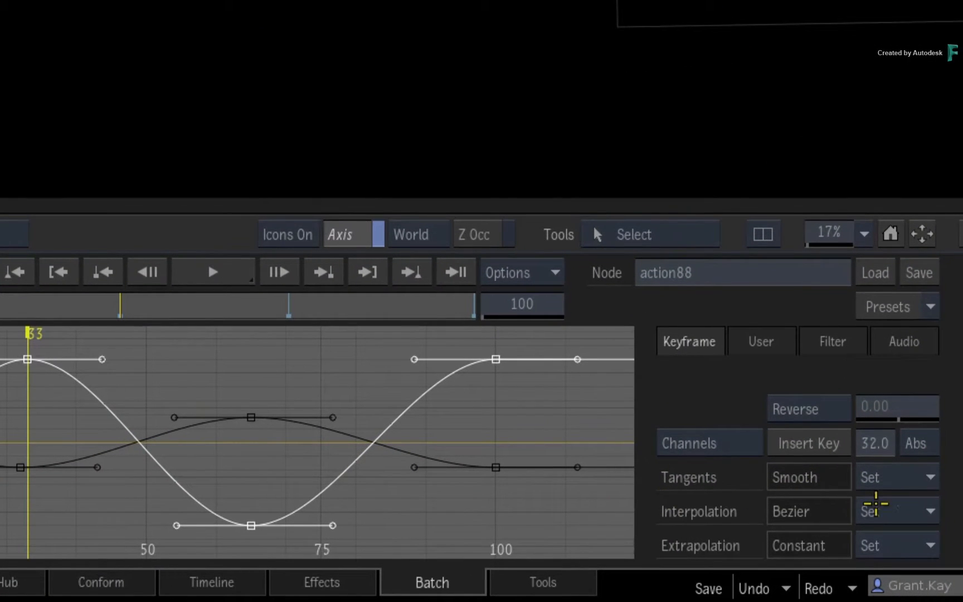
# Step: Set the interpolation of the whole position x curve to Linear and scrub around frame 33 to check the motion
pyautogui.click(931, 511)
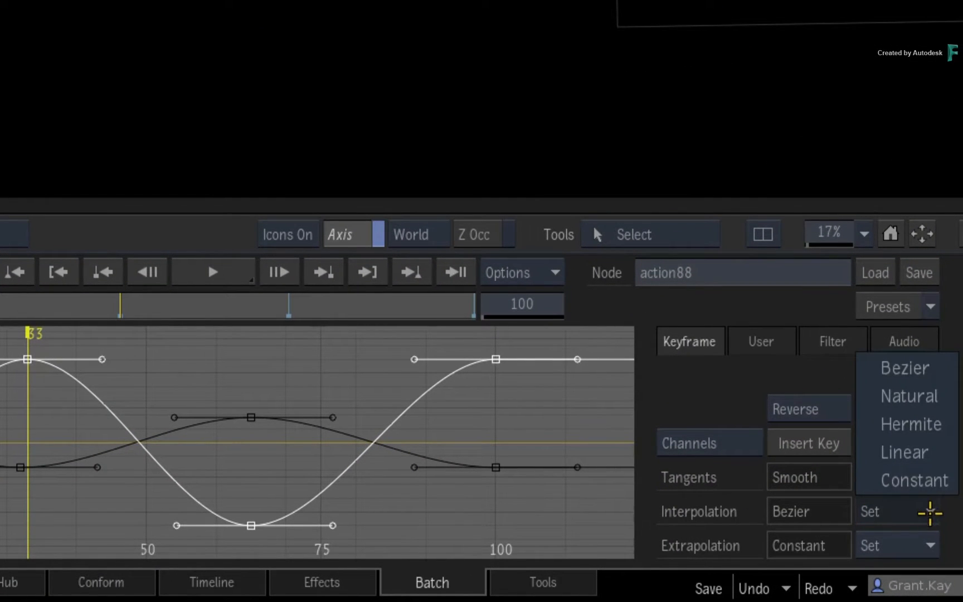
pyautogui.click(935, 453)
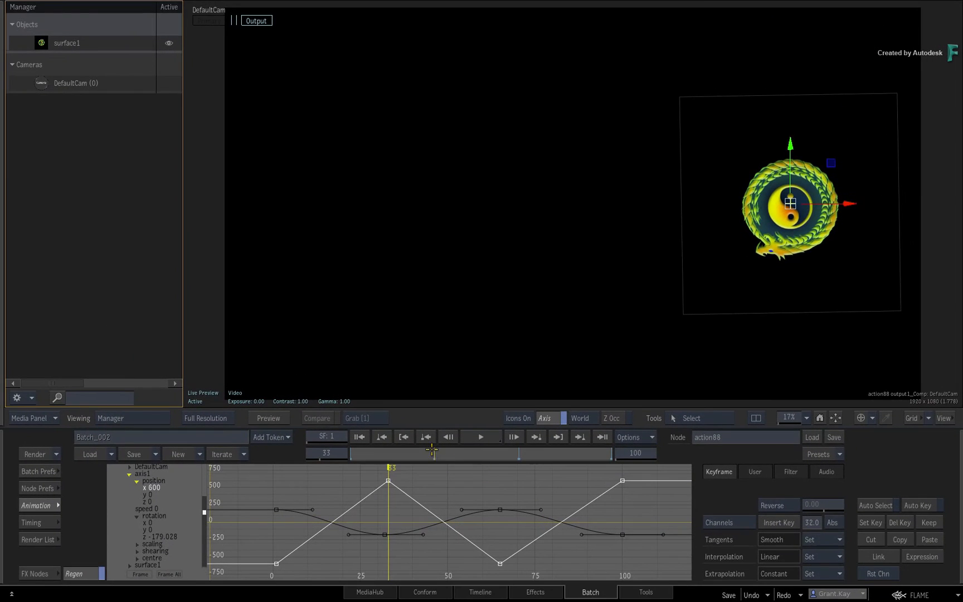
pyautogui.moveTo(432, 449)
pyautogui.mouseDown()
pyautogui.moveTo(363, 449)
pyautogui.moveTo(576, 449)
pyautogui.moveTo(434, 447)
pyautogui.mouseUp()
# Step: Review the default animation interpolation choices in the General preferences, keep Bezier, and close the preferences
pyautogui.click(914, 595)
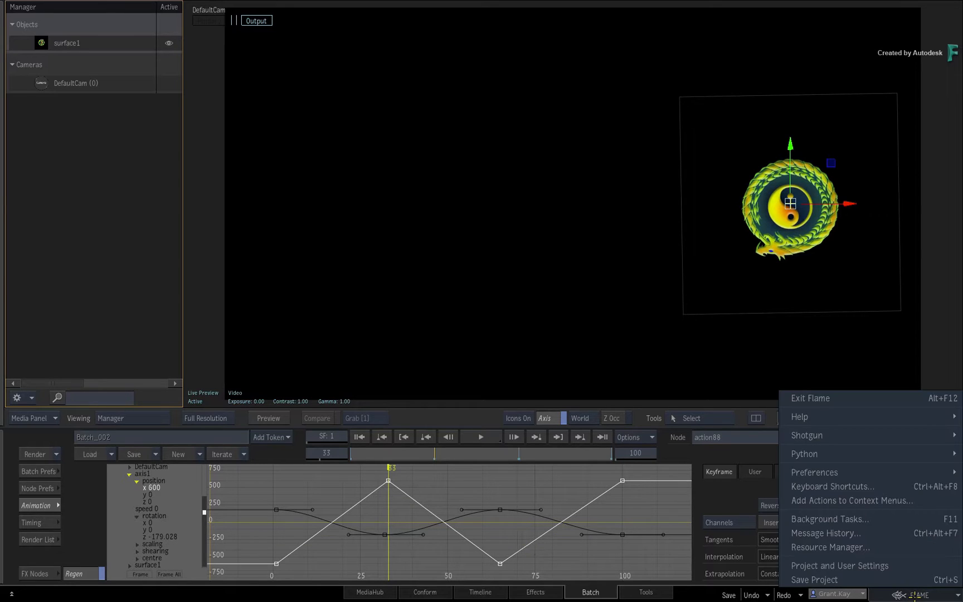
pyautogui.moveTo(896, 474)
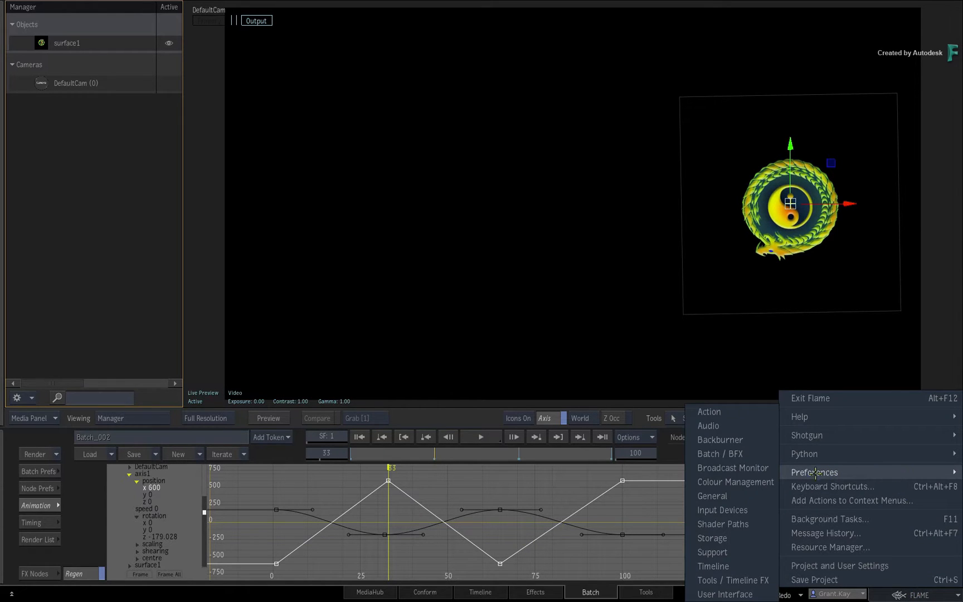
pyautogui.click(745, 496)
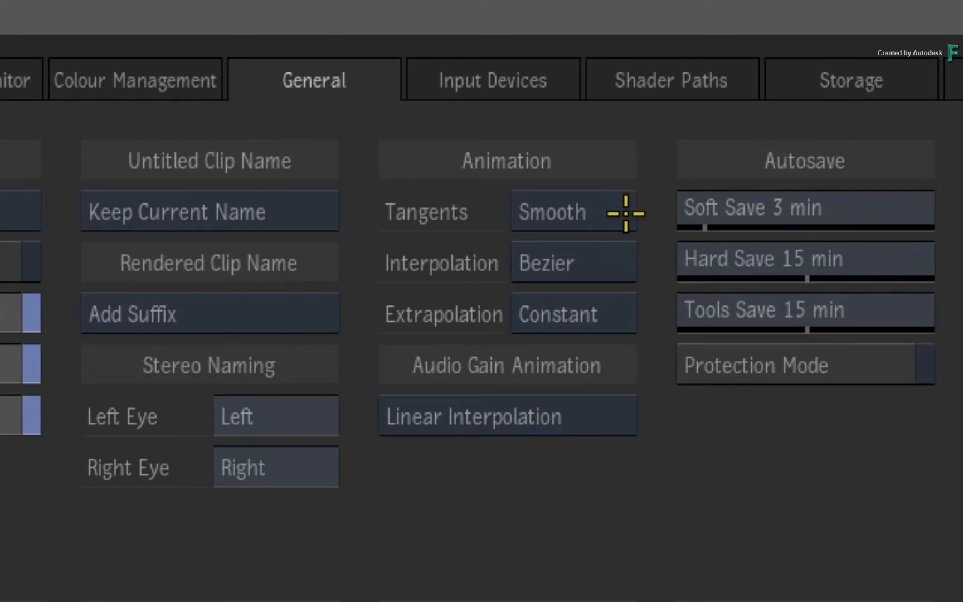
pyautogui.click(623, 248)
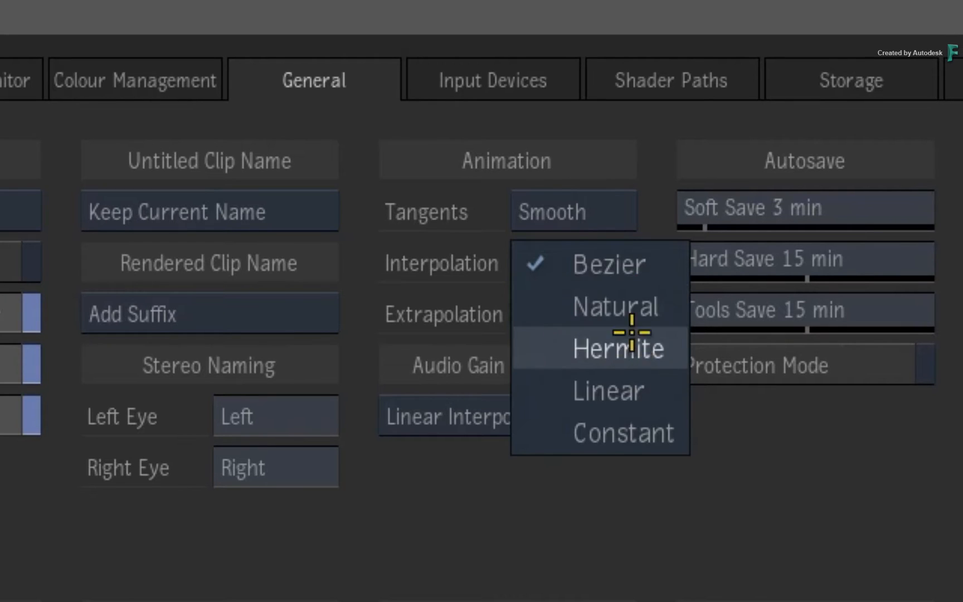
pyautogui.click(645, 258)
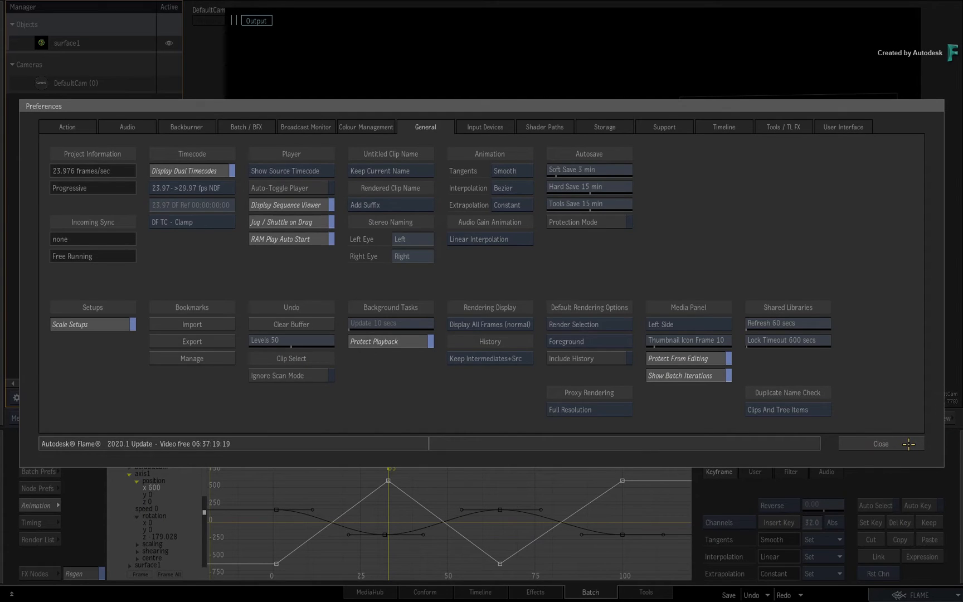
pyautogui.click(908, 444)
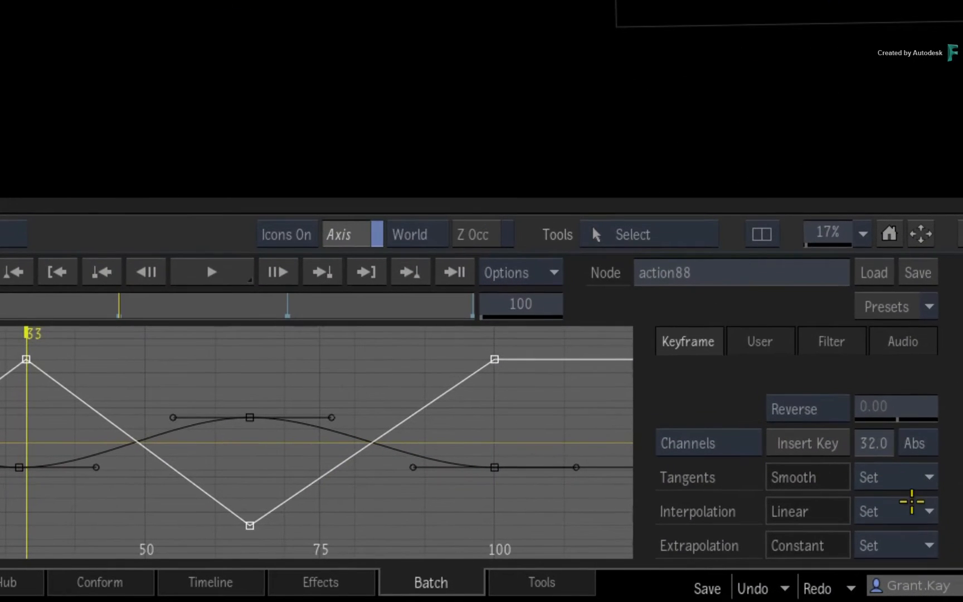
# Step: Reapply Linear interpolation to the position x curve, and switch the curve back to Bezier
pyautogui.click(837, 554)
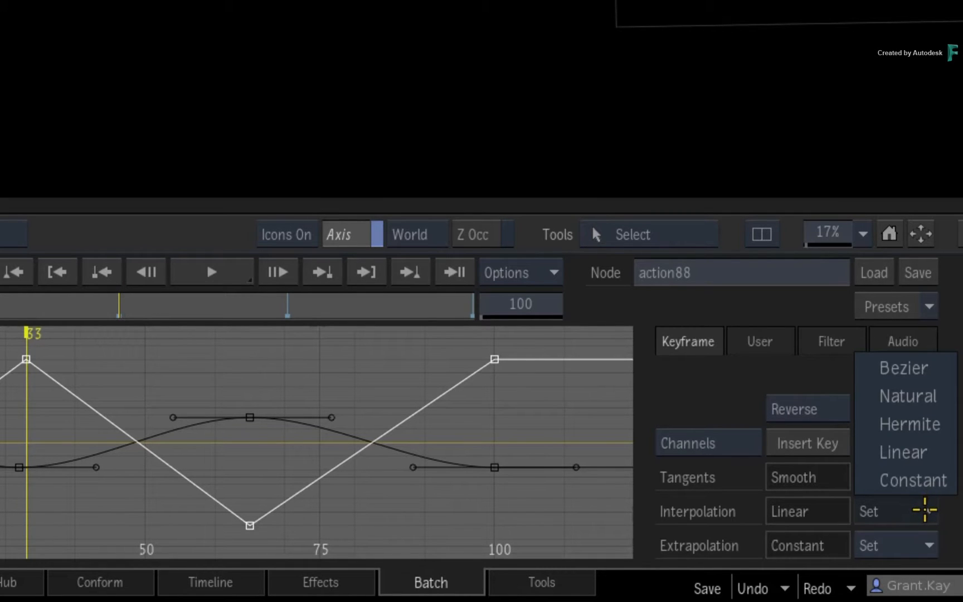
pyautogui.click(939, 452)
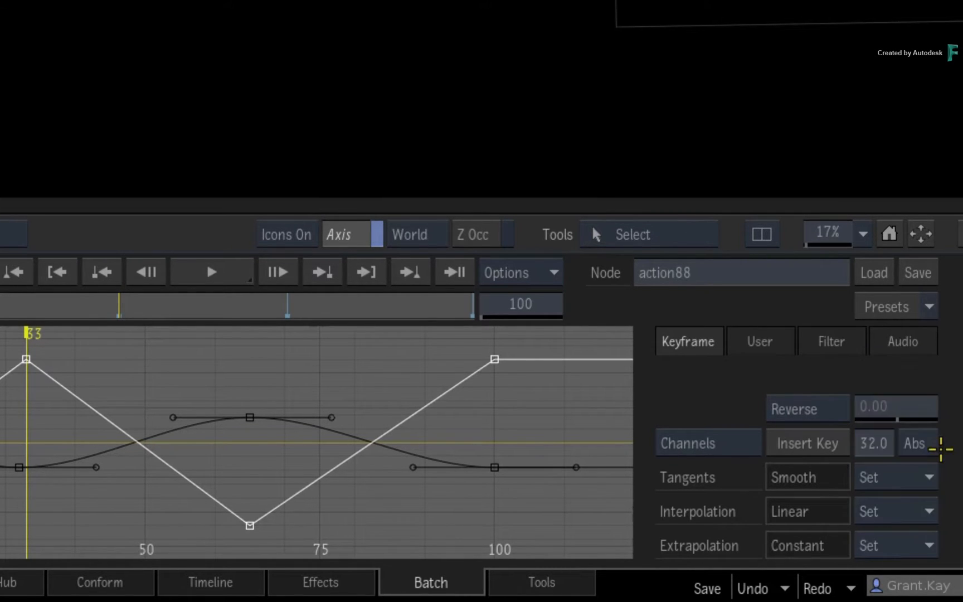
pyautogui.click(919, 508)
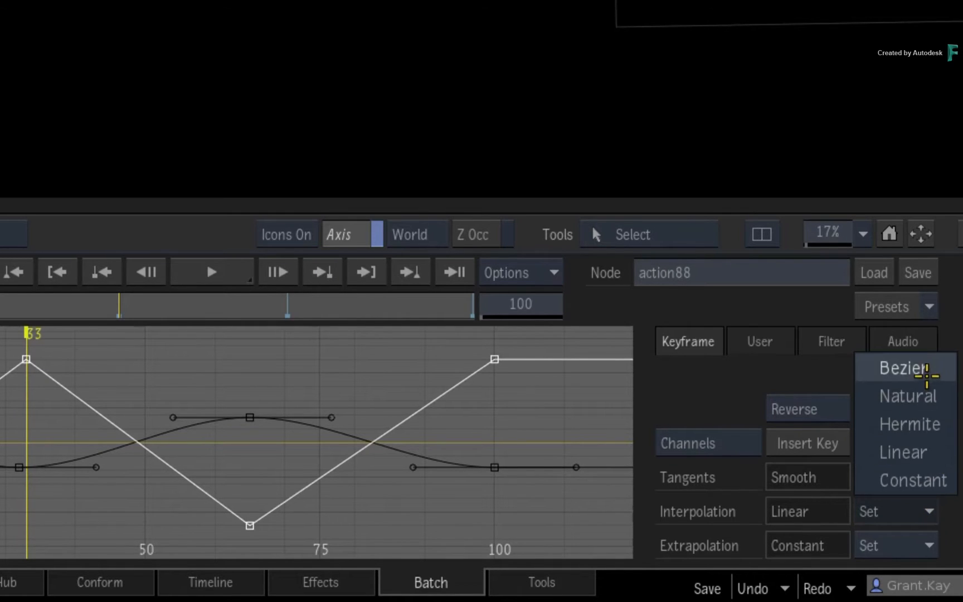
pyautogui.click(914, 369)
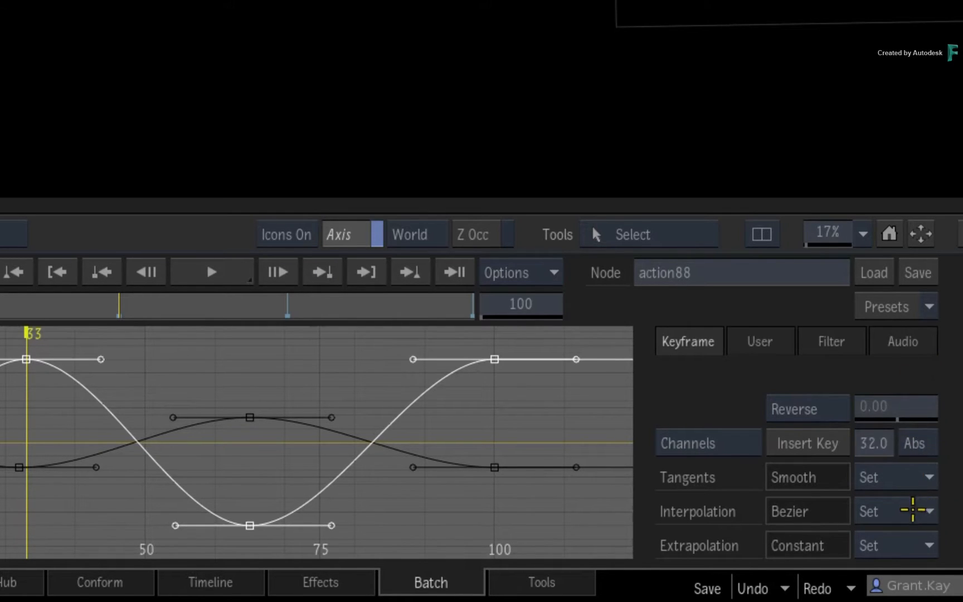
# Step: Set the position x curve's interpolation to Constant and scrub from frame 33 back towards the start to preview the motion
pyautogui.click(912, 510)
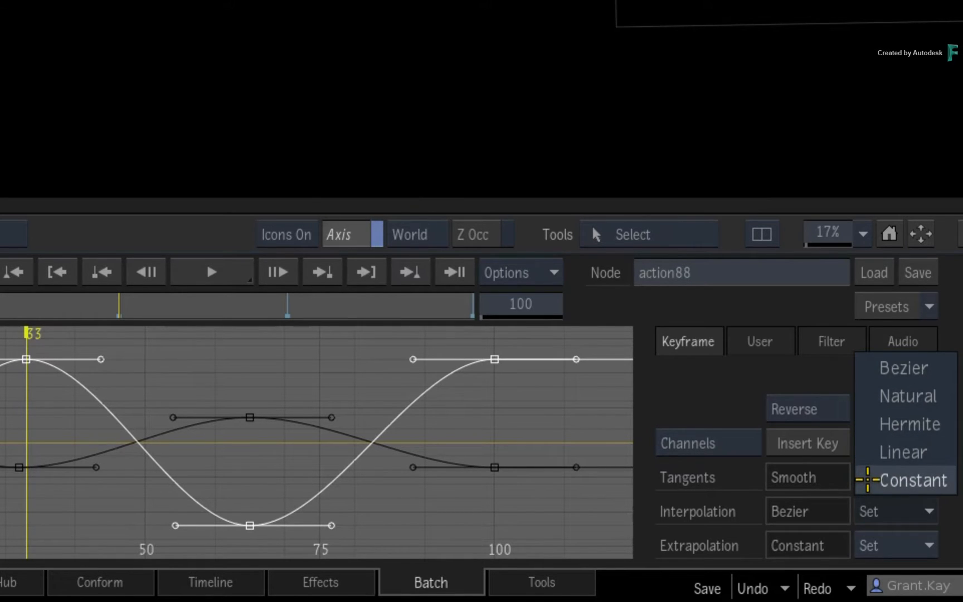
pyautogui.click(865, 479)
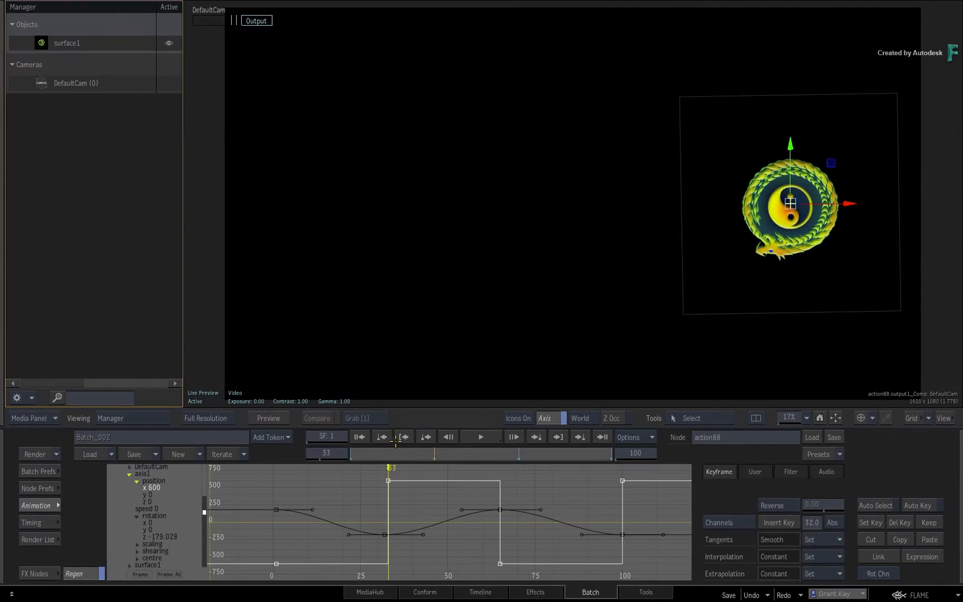
pyautogui.moveTo(280, 392); pyautogui.dragTo(227, 375)
pyautogui.moveTo(377, 440); pyautogui.dragTo(290, 459)
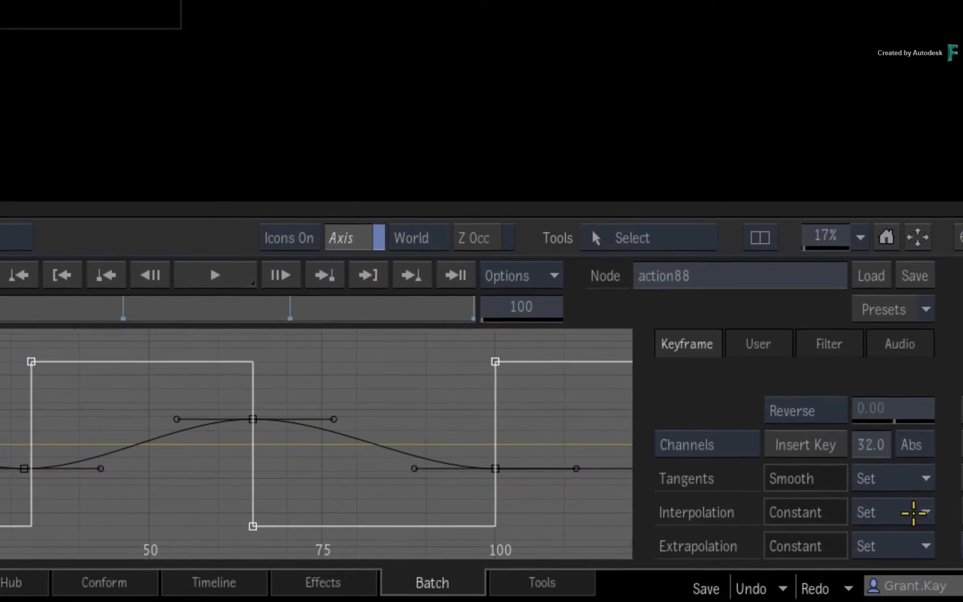
# Step: Try the Hermite and Natural interpolations on the position x curve, and set the curve back to Bezier
pyautogui.click(830, 555)
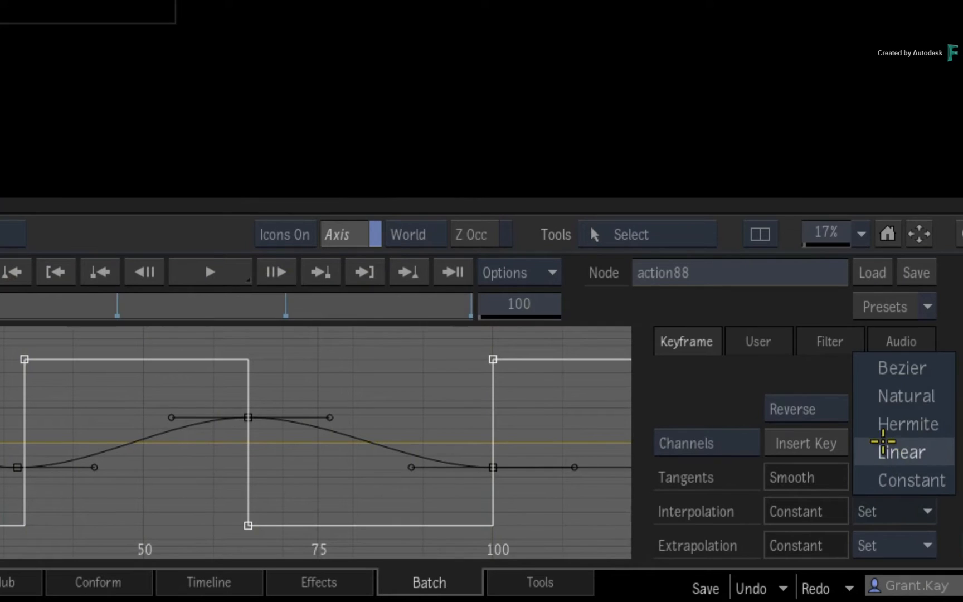
pyautogui.click(861, 418)
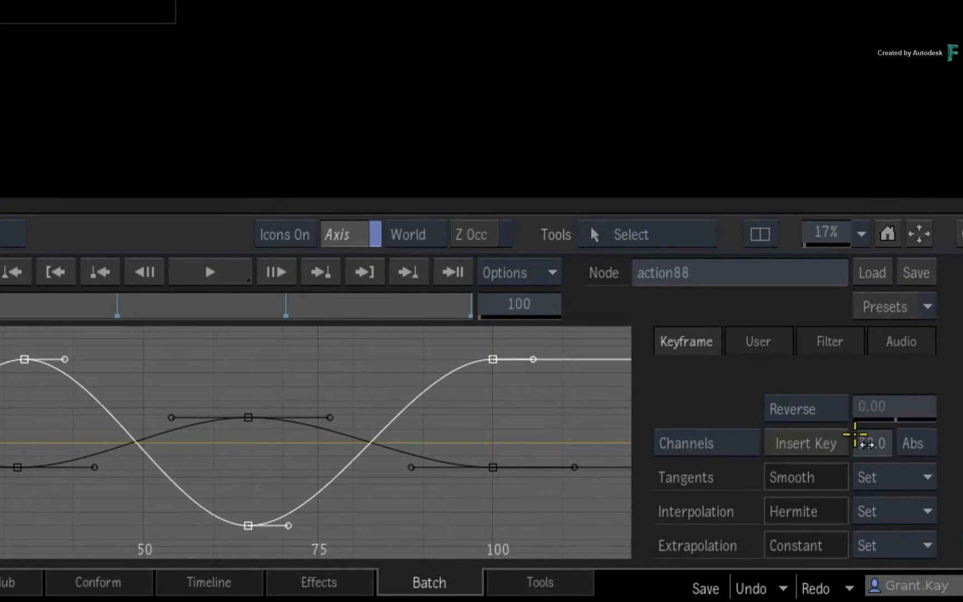
pyautogui.click(890, 509)
pyautogui.click(889, 394)
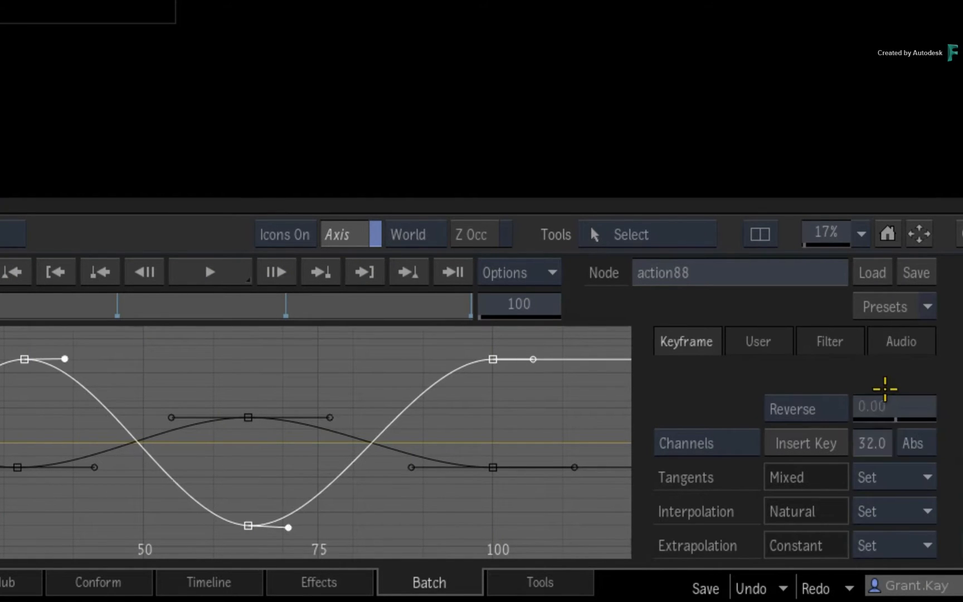
pyautogui.click(883, 512)
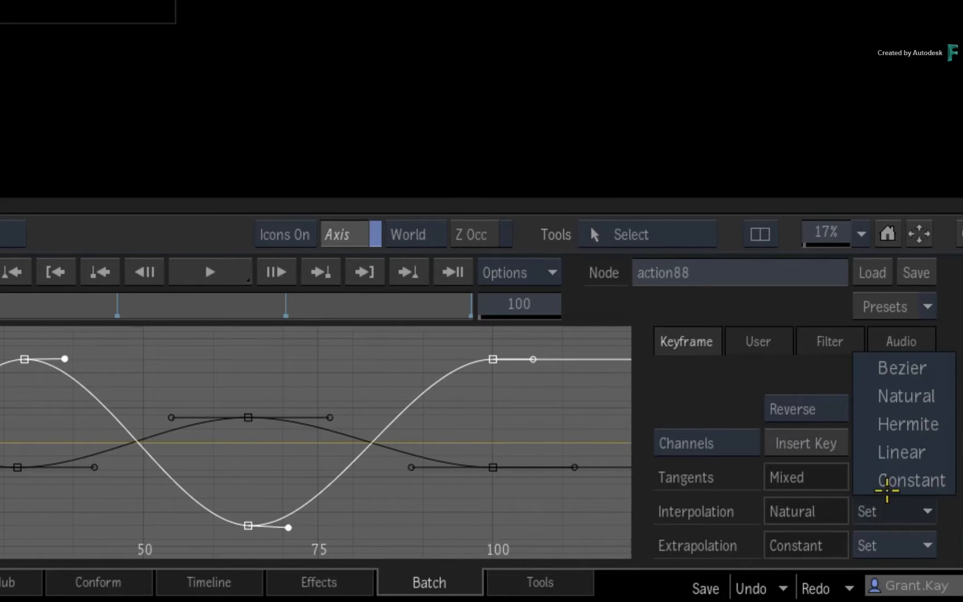
pyautogui.click(891, 425)
pyautogui.click(884, 511)
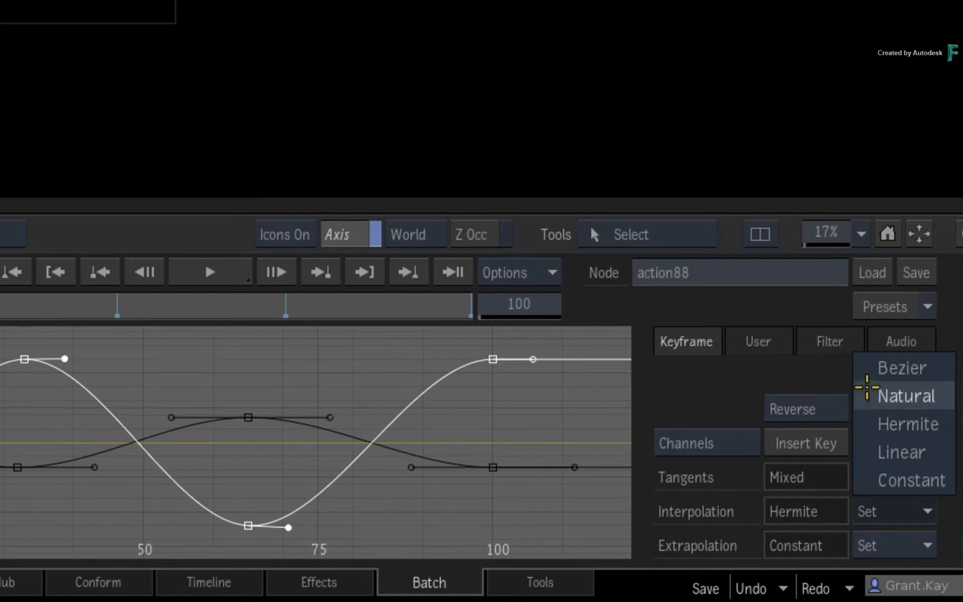
pyautogui.click(863, 368)
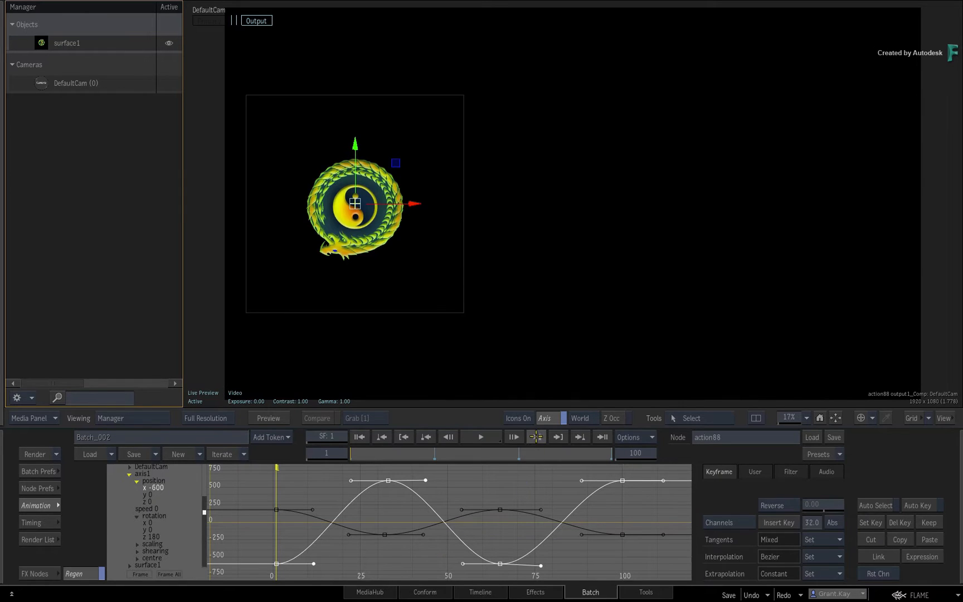
# Step: Go to the keyframe at frame 33, box-select it on the position x curve, and add the first keyframe to the selection
pyautogui.click(535, 437)
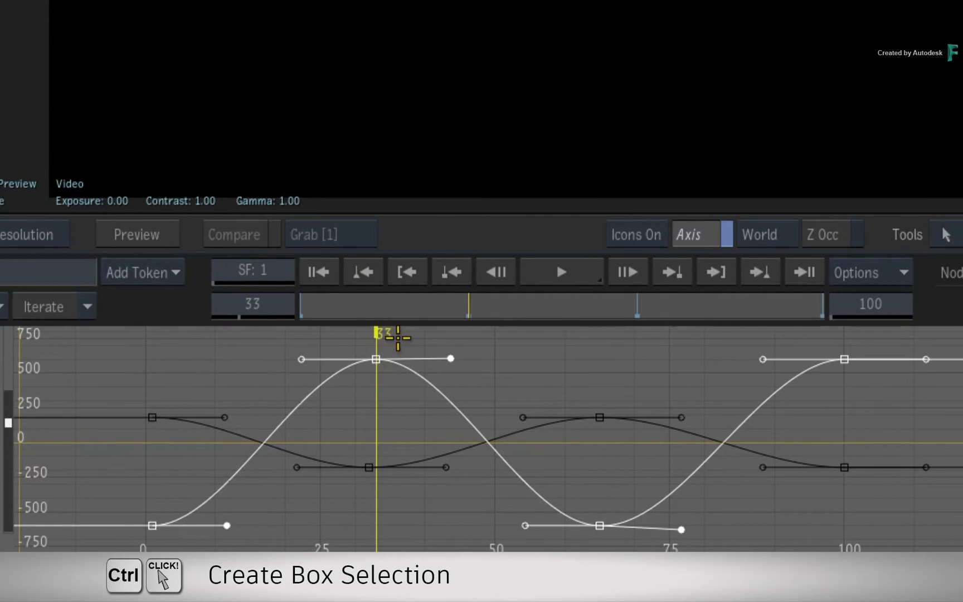
pyautogui.moveTo(398, 337); pyautogui.dragTo(335, 387)
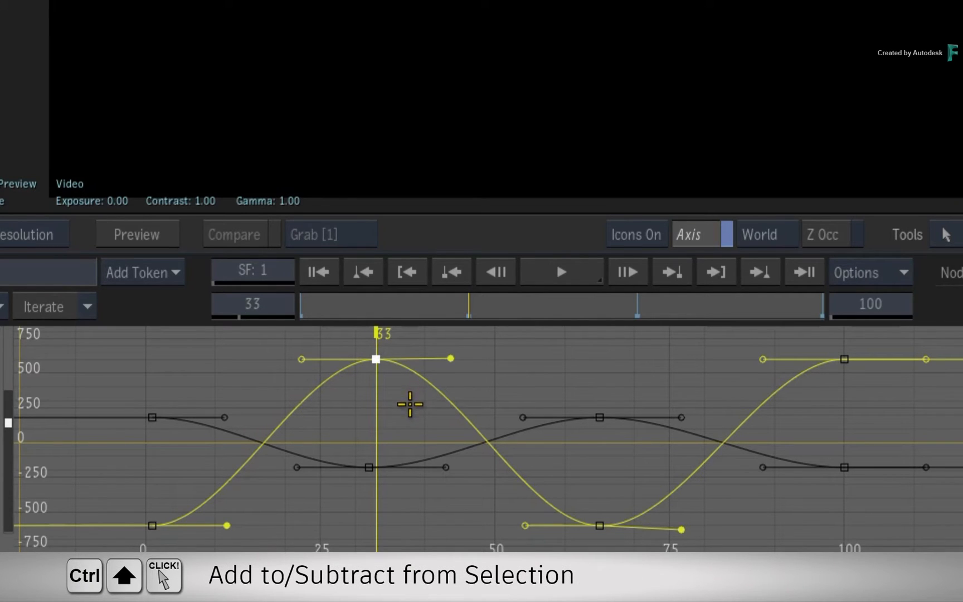
pyautogui.moveTo(128, 513); pyautogui.dragTo(176, 538)
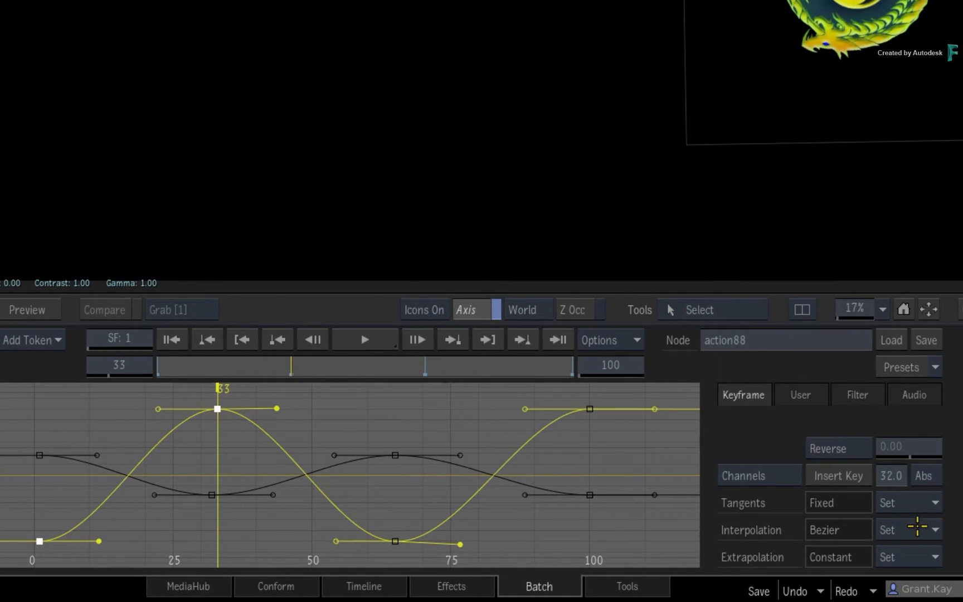
# Step: Try Linear interpolation on only the two selected keyframes, restore them to Bezier, and clear the keyframe selection
pyautogui.click(917, 526)
pyautogui.click(941, 483)
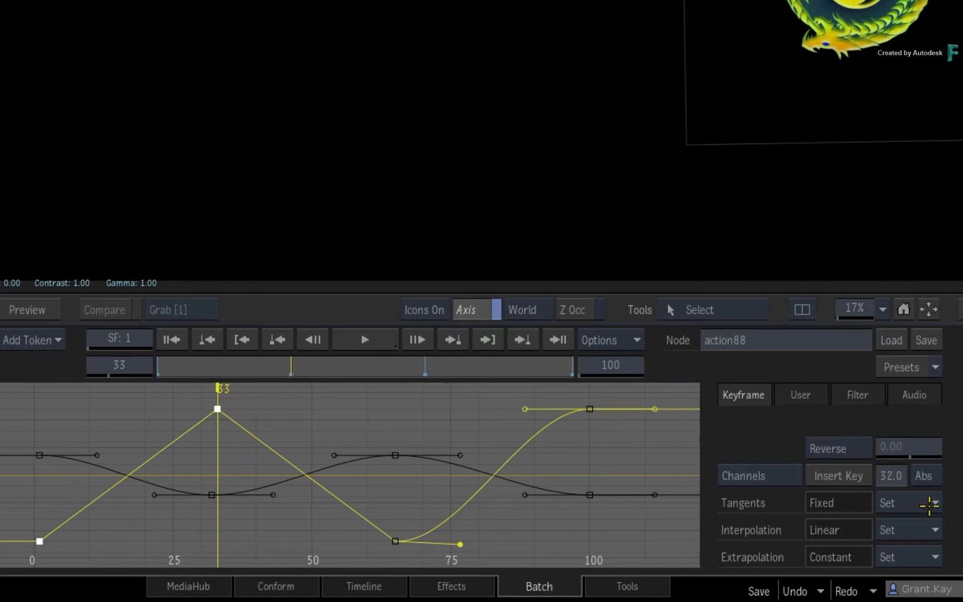
pyautogui.click(926, 528)
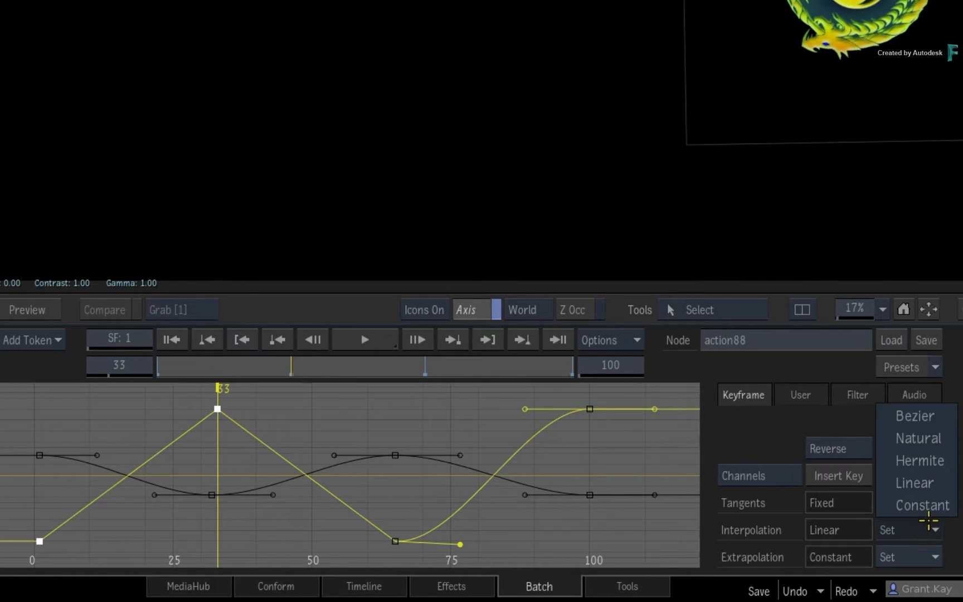
pyautogui.click(928, 417)
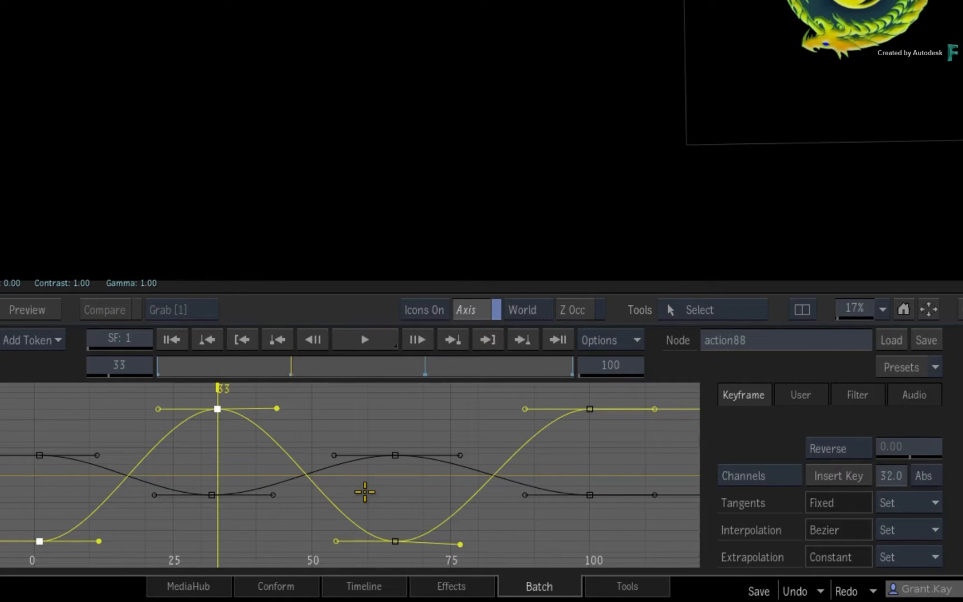
pyautogui.click(334, 506)
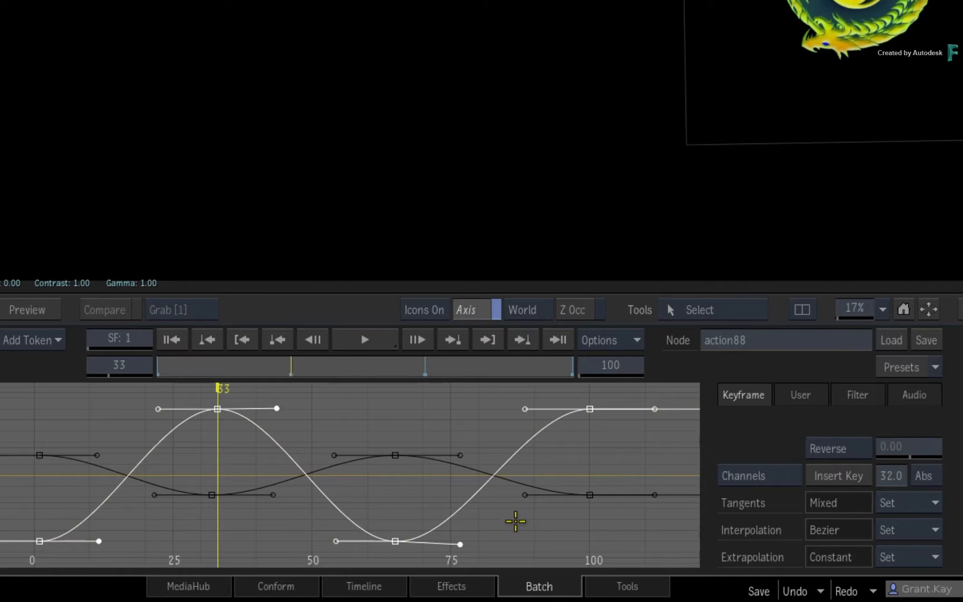
# Step: With no keyframes selected, try Linear interpolation on the entire position x curve and return it to Bezier
pyautogui.click(920, 534)
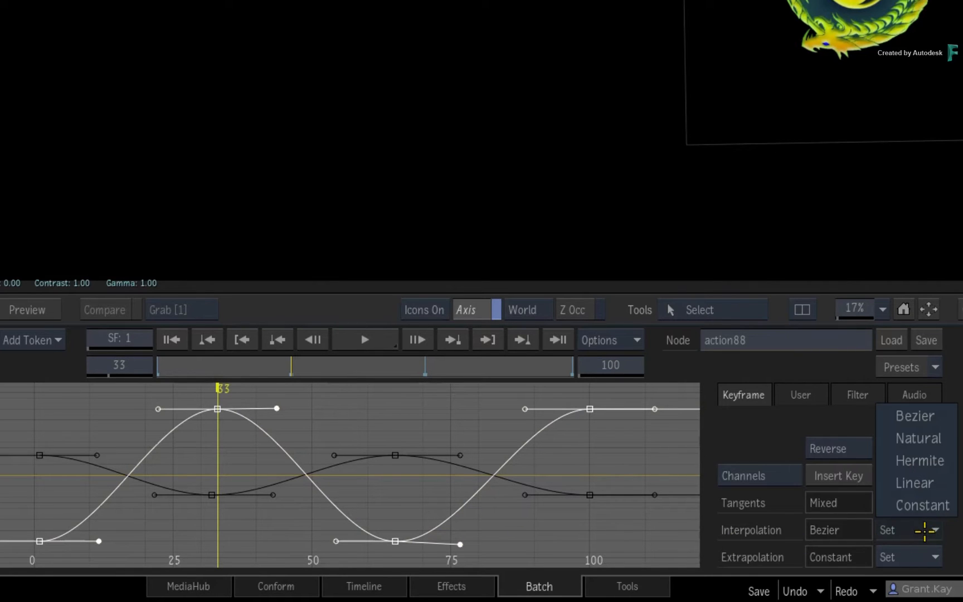
pyautogui.click(939, 479)
pyautogui.click(914, 529)
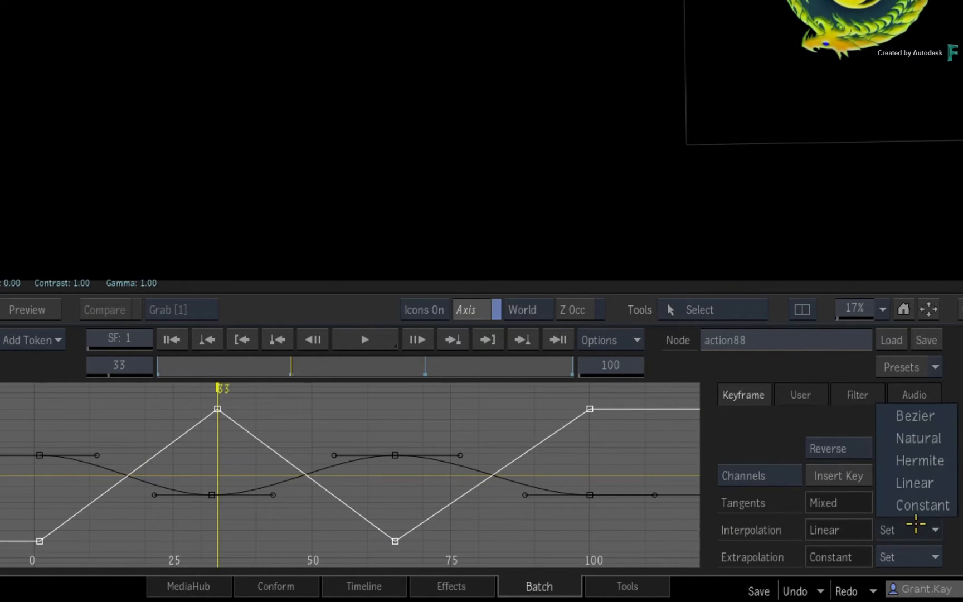
pyautogui.click(917, 416)
pyautogui.click(903, 531)
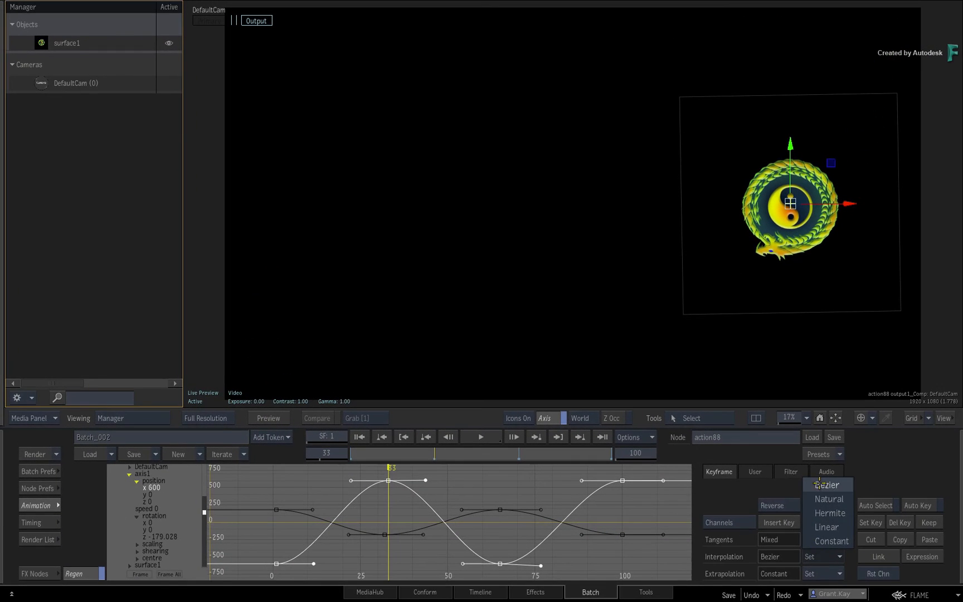
pyautogui.click(818, 484)
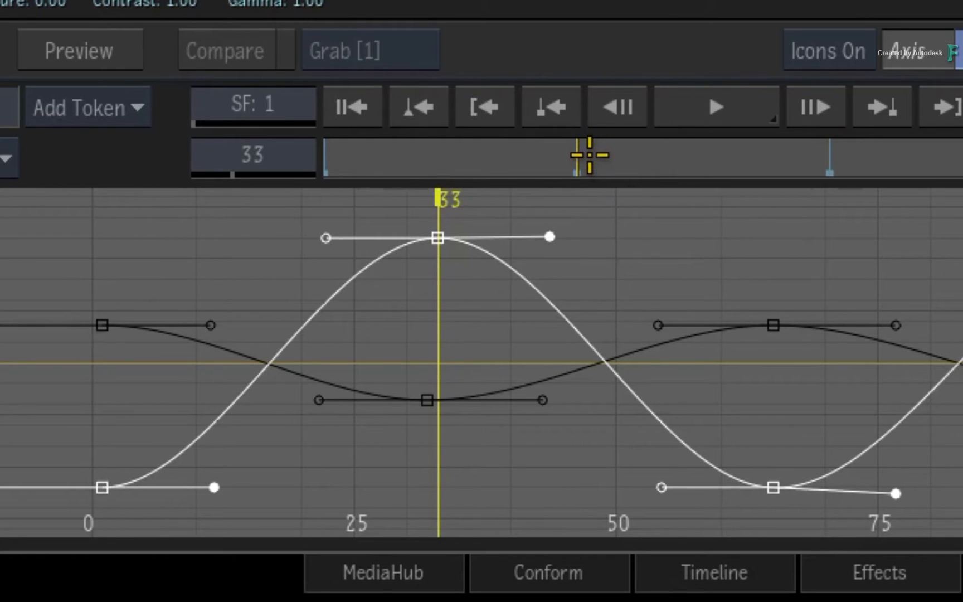
# Step: Go to frame 40, try tilting the tangent handles of the frame 33 keyframe on the position x curve, and undo the tilt
pyautogui.moveTo(588, 154); pyautogui.dragTo(633, 159)
pyautogui.moveTo(549, 232); pyautogui.dragTo(598, 203)
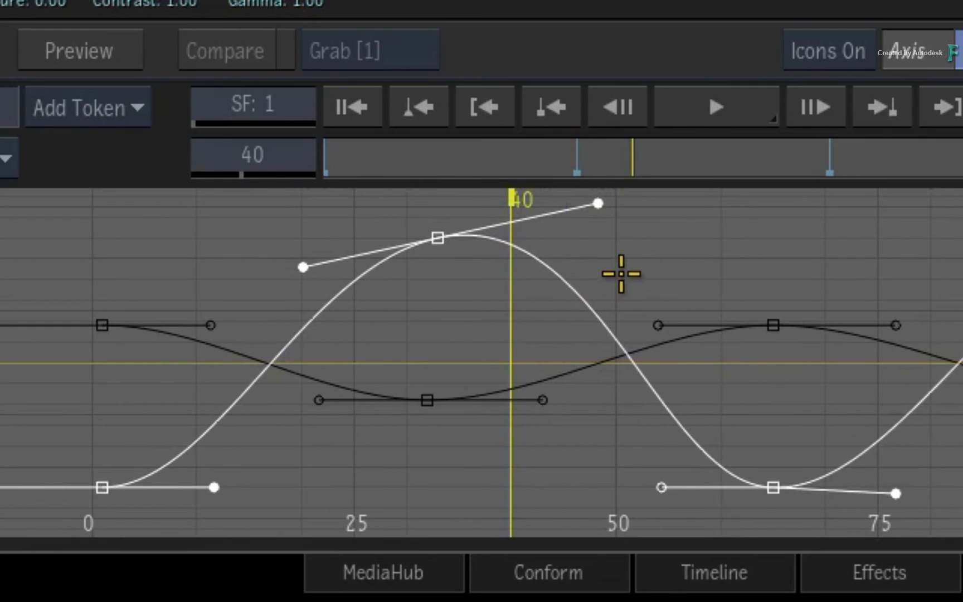
pyautogui.hotkey('ctrl', 'z')
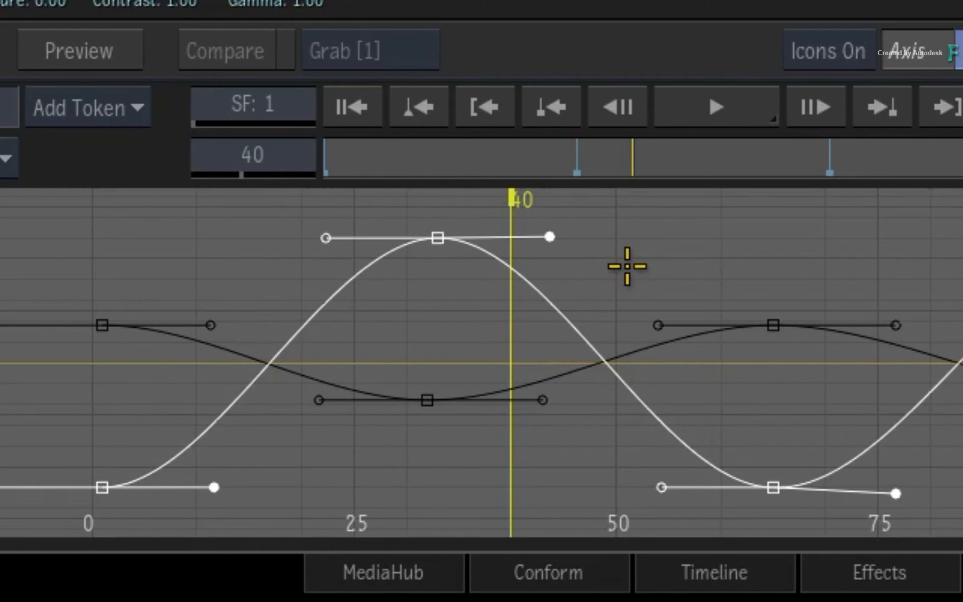
# Step: Lengthen both tangent handles of the frame 33 position x keyframe, keep them nearly horizontal, and break the tangent with Break Tangent
pyautogui.moveTo(549, 236); pyautogui.dragTo(654, 242)
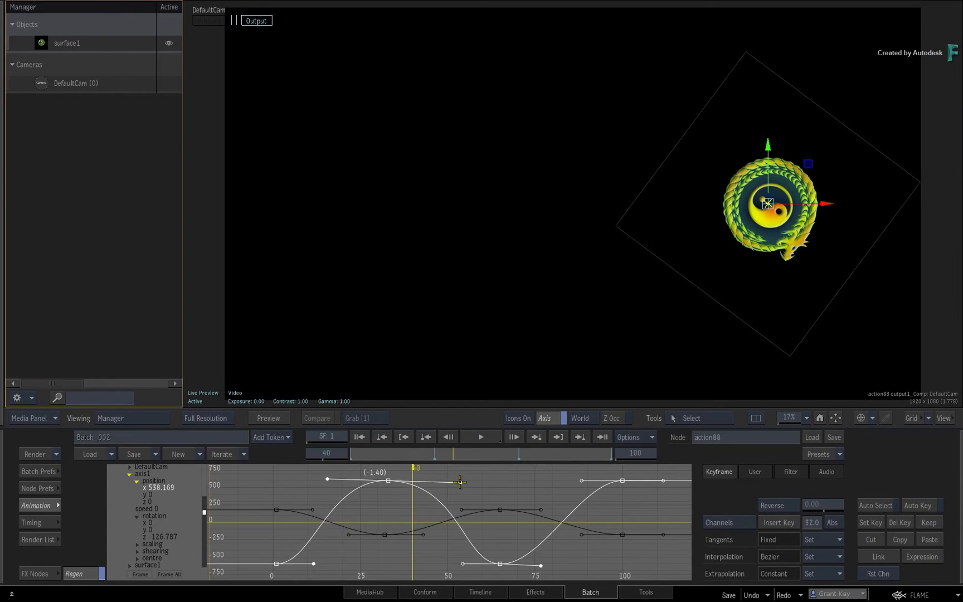
pyautogui.moveTo(459, 482); pyautogui.dragTo(500, 506)
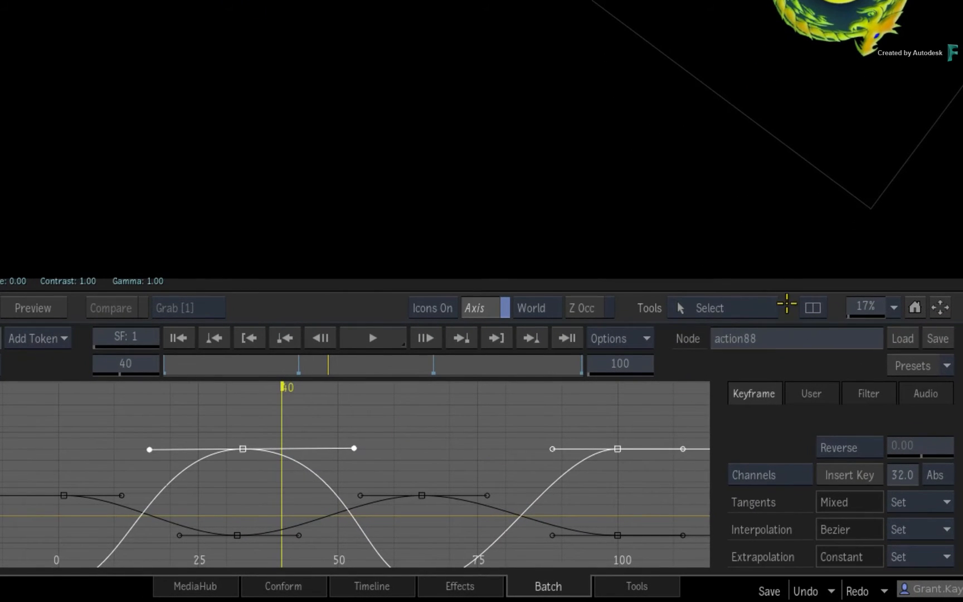
pyautogui.click(761, 306)
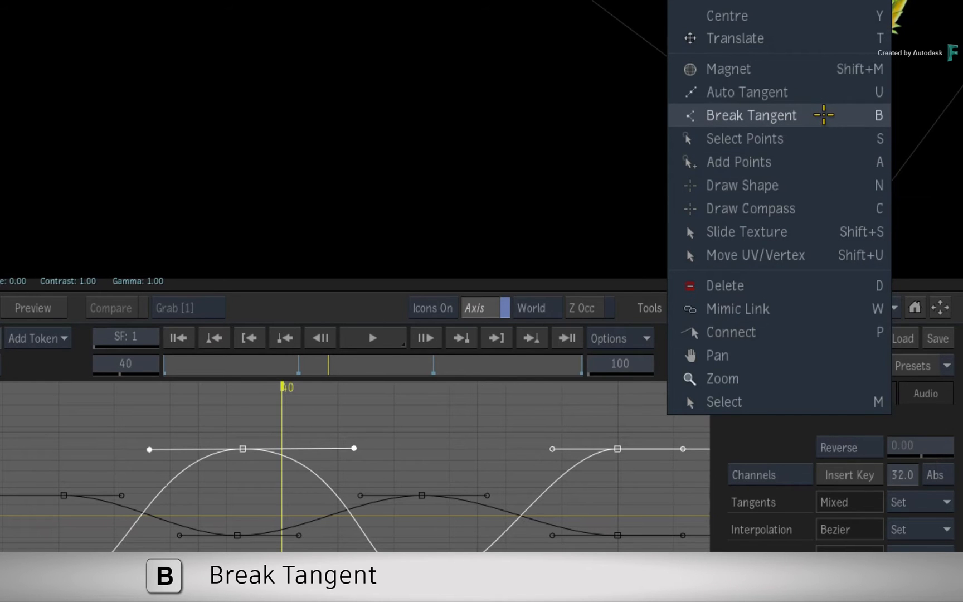
pyautogui.click(824, 115)
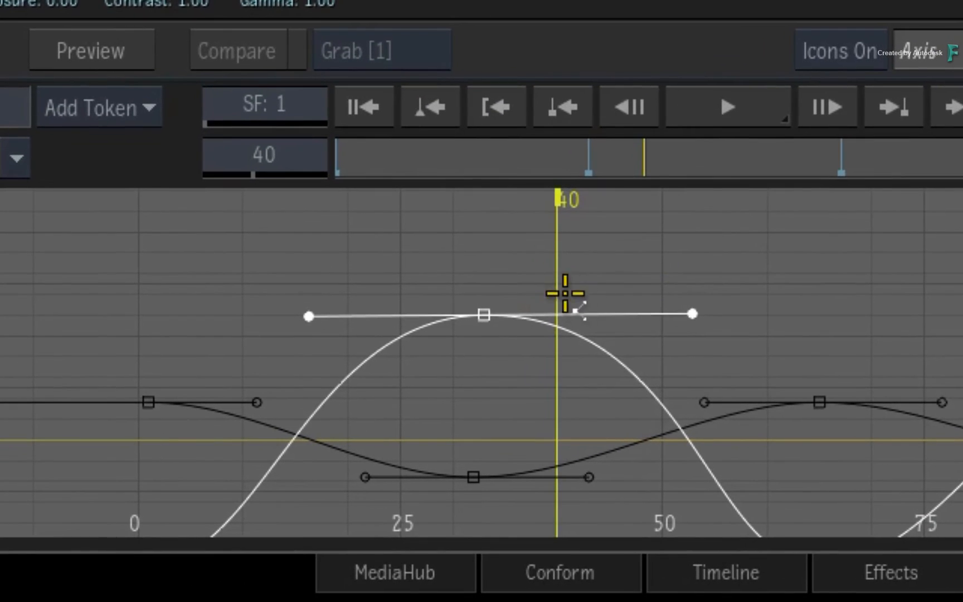
pyautogui.click(483, 314)
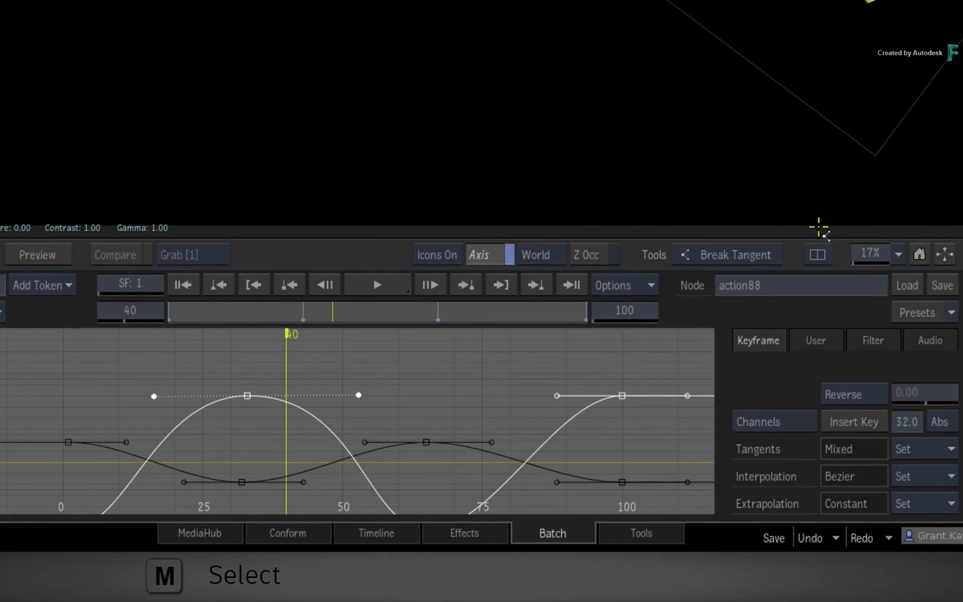
# Step: With the Select tool, pull each broken handle of the frame 33 keyframe down and inward to shape a sharp peak
pyautogui.click(755, 254)
pyautogui.click(748, 535)
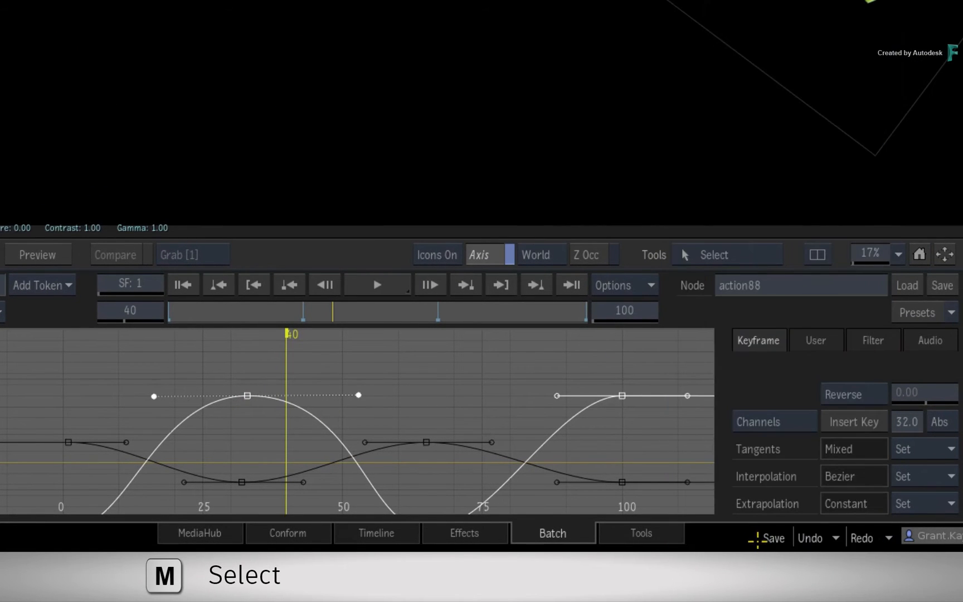
pyautogui.moveTo(358, 397); pyautogui.dragTo(259, 456)
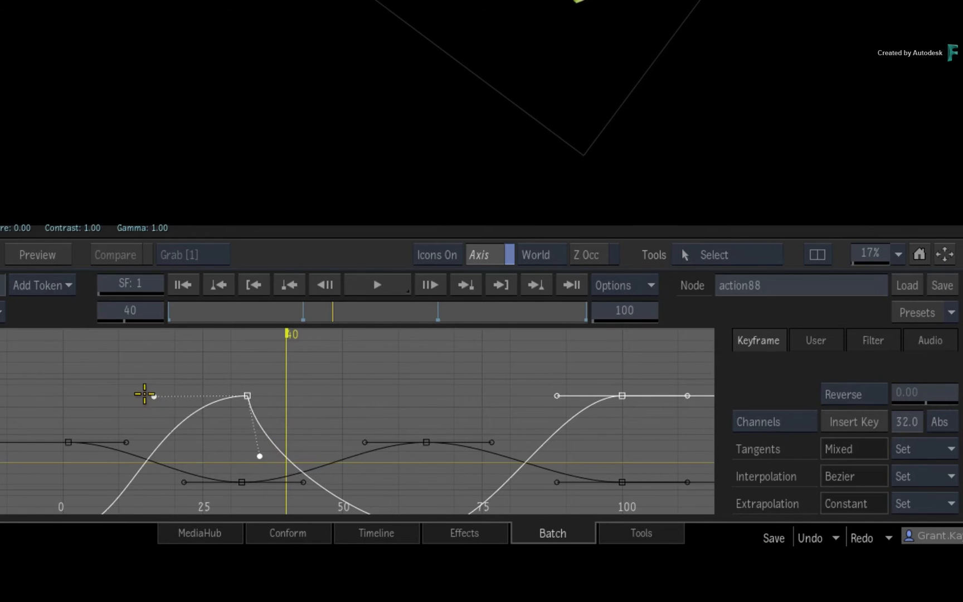
pyautogui.moveTo(154, 397); pyautogui.dragTo(247, 409)
# Step: Rejoin the frame 33 keyframe's handles with Break Tangent, and swing them together with the Select tool into a downward slope
pyautogui.press('b')
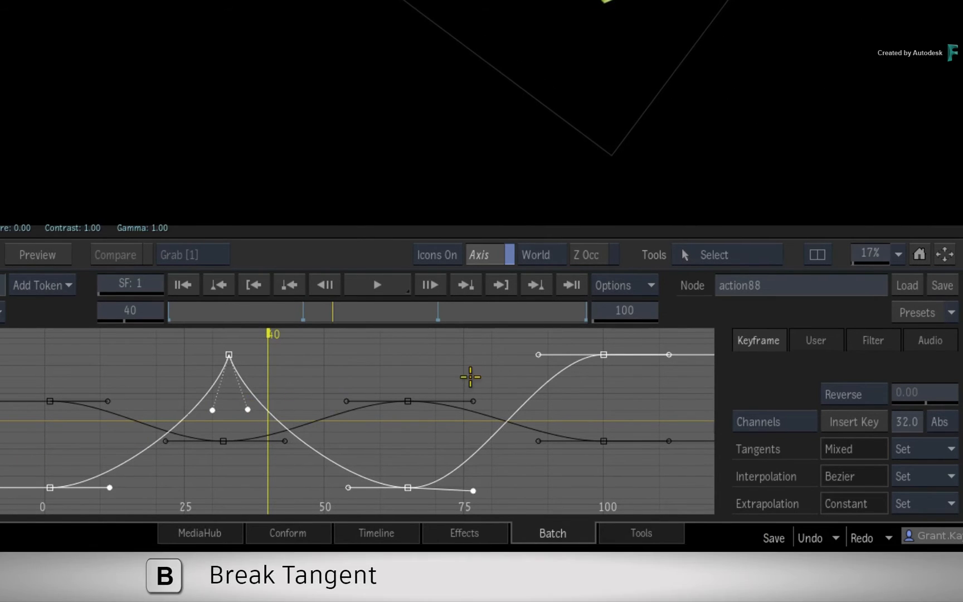
pyautogui.click(730, 256)
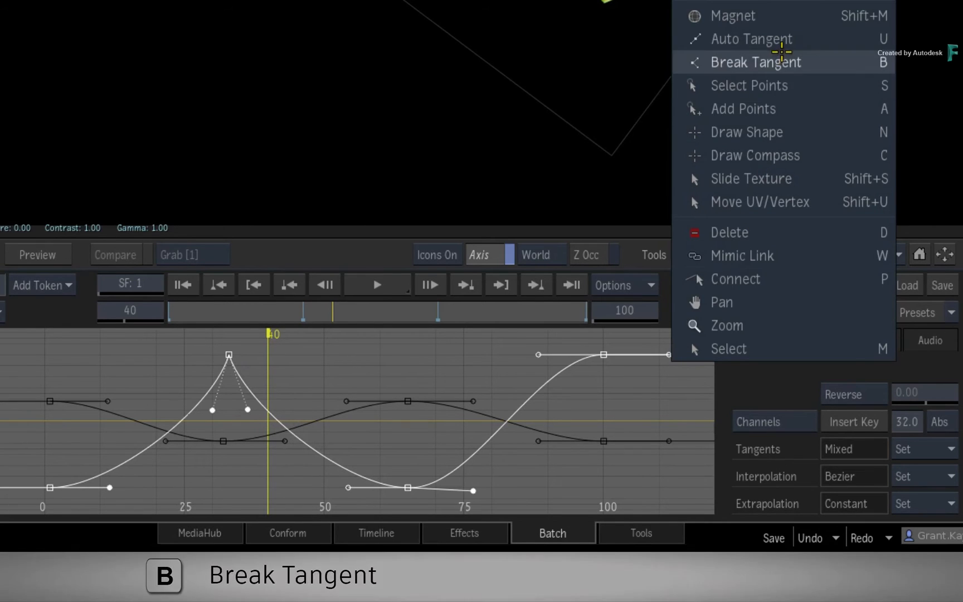
pyautogui.click(736, 63)
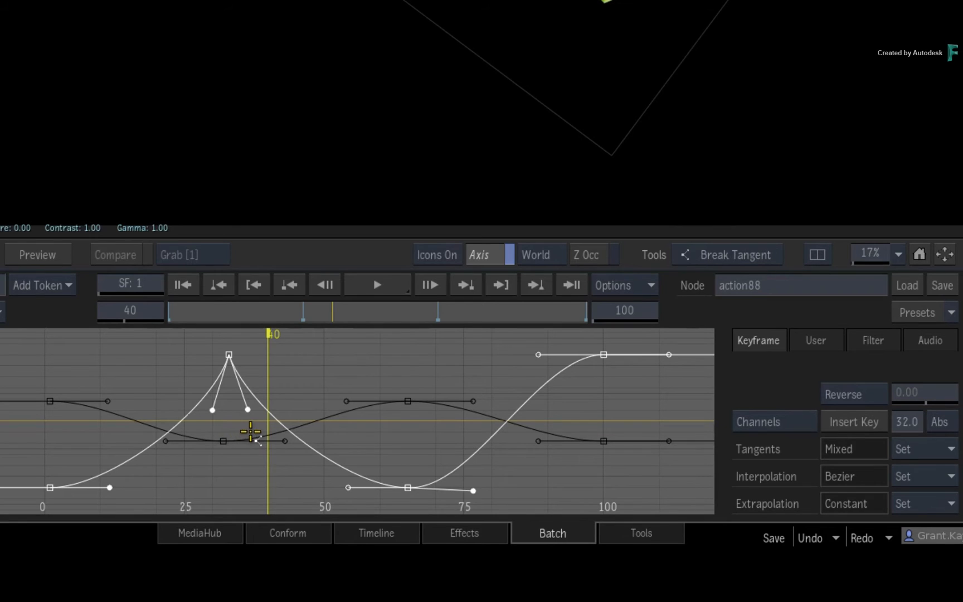
pyautogui.click(766, 257)
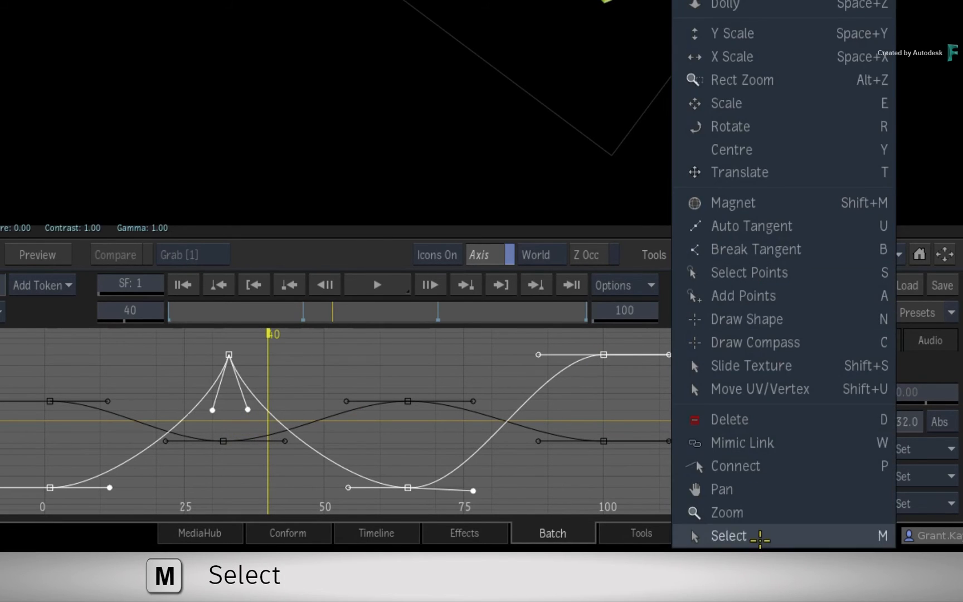
pyautogui.click(758, 535)
pyautogui.moveTo(248, 410); pyautogui.dragTo(264, 353)
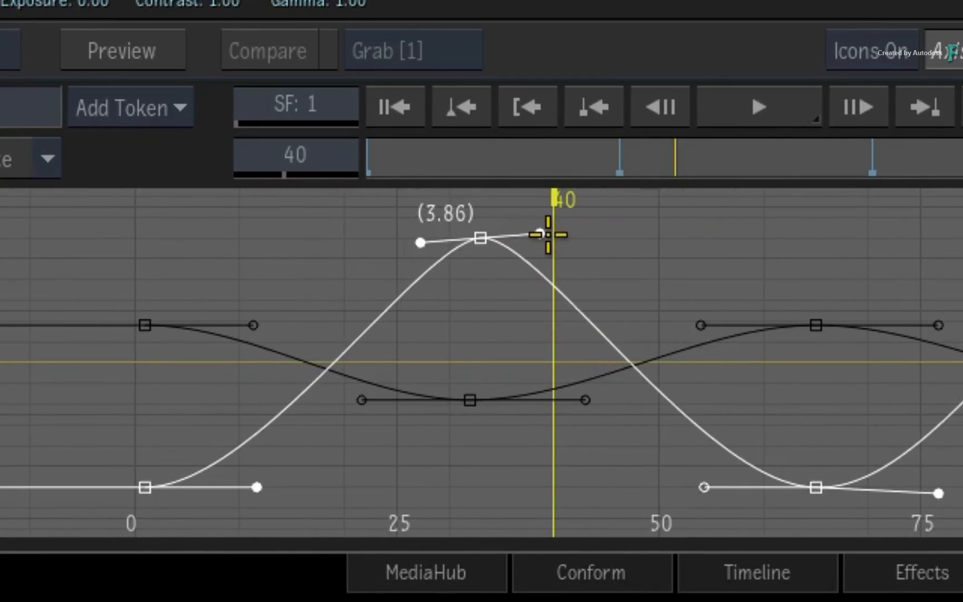
pyautogui.moveTo(548, 234); pyautogui.dragTo(580, 322)
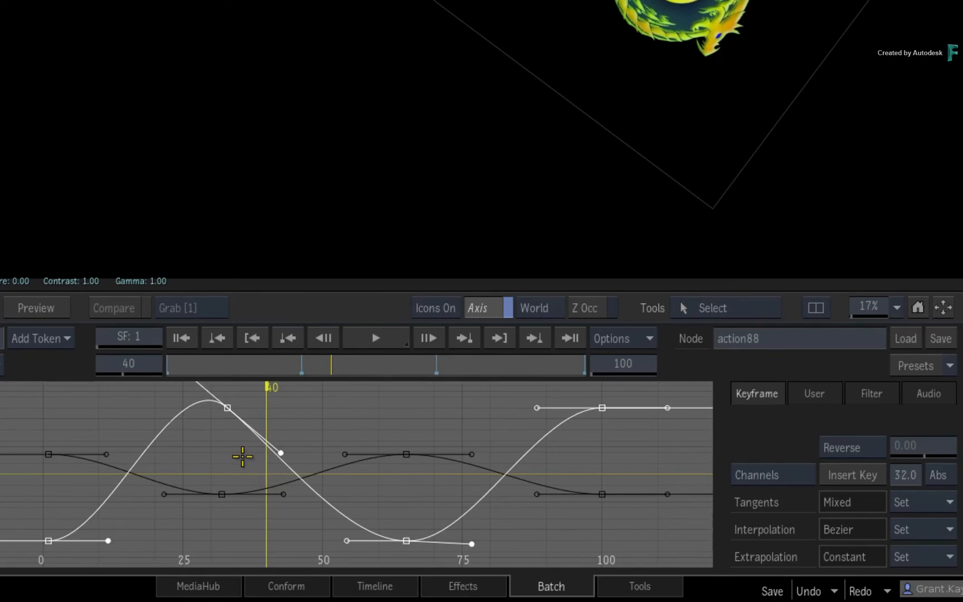
# Step: Reset the outgoing and incoming tangent handles of the frame 33 keyframe individually with Auto Tangent
pyautogui.moveTo(499, 328); pyautogui.dragTo(482, 390)
pyautogui.moveTo(228, 490); pyautogui.dragTo(225, 495)
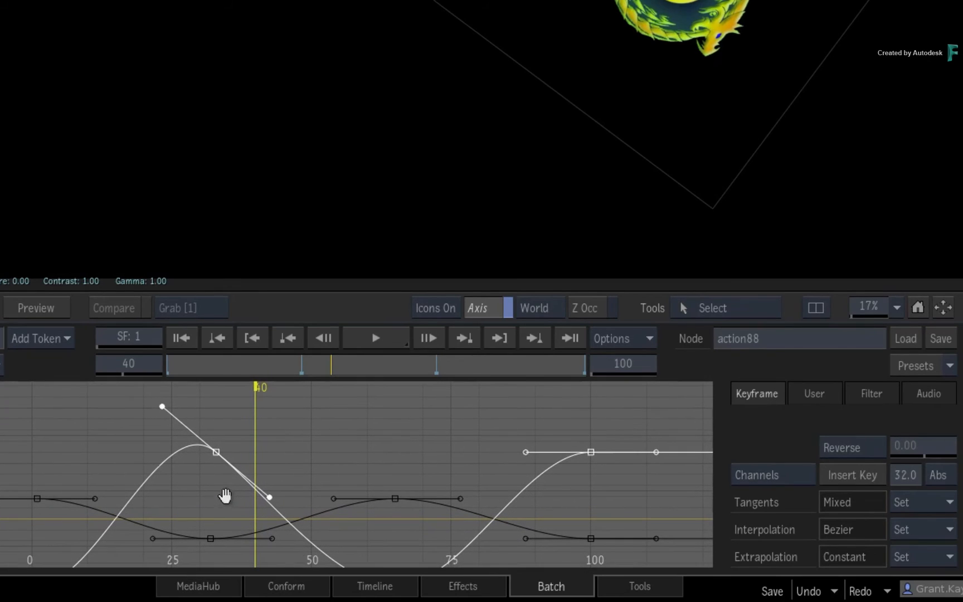
pyautogui.click(743, 309)
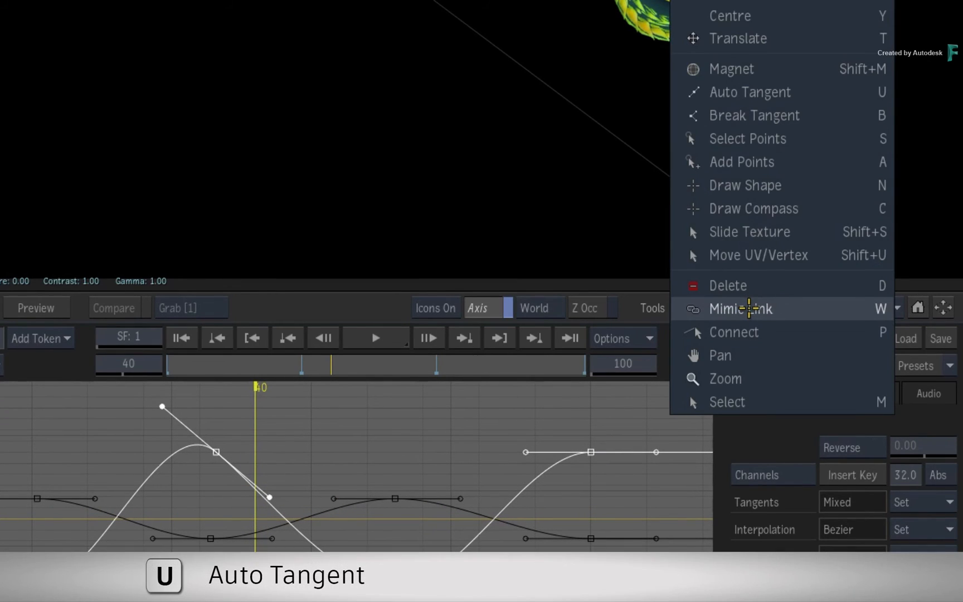
pyautogui.click(819, 93)
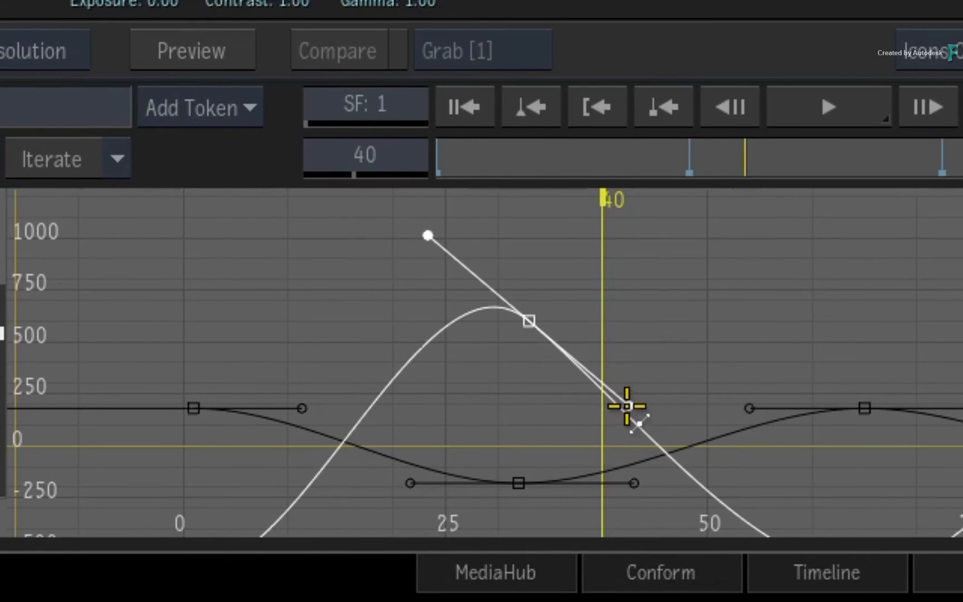
pyautogui.click(627, 406)
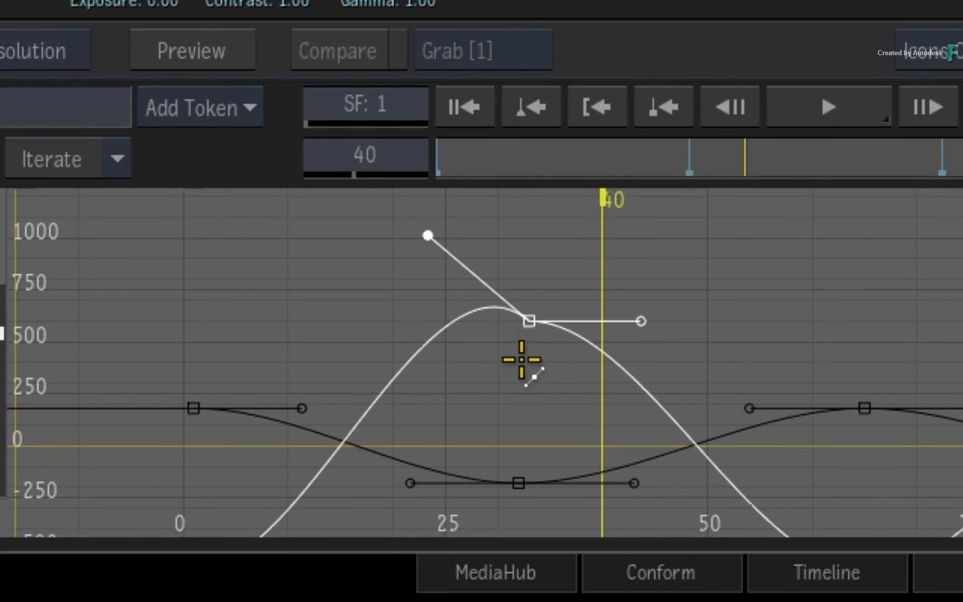
pyautogui.click(427, 235)
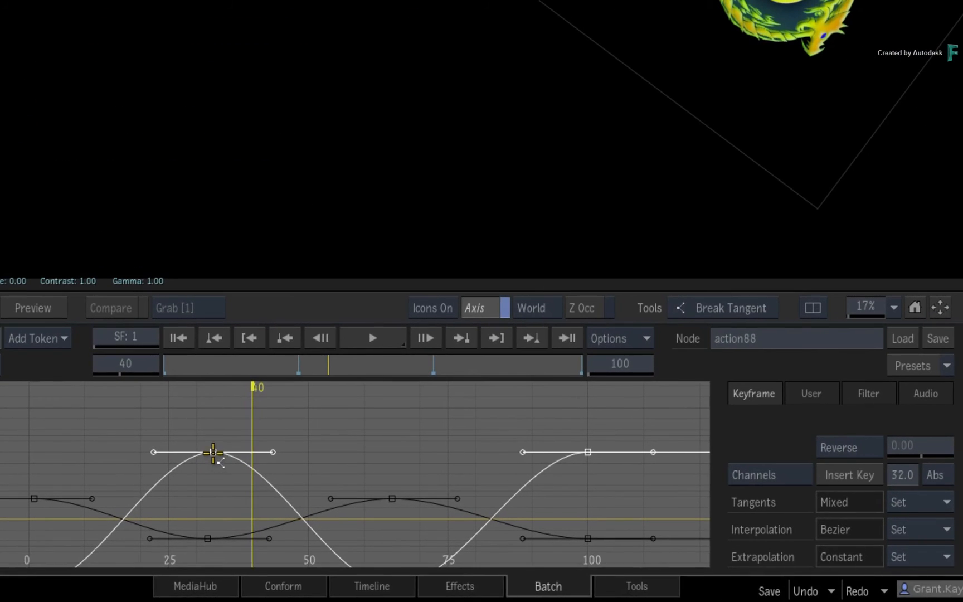
# Step: Break the frame 33 keyframe's tangent and pull both handles upward independently to form a small dip between two bumps
pyautogui.press('m')
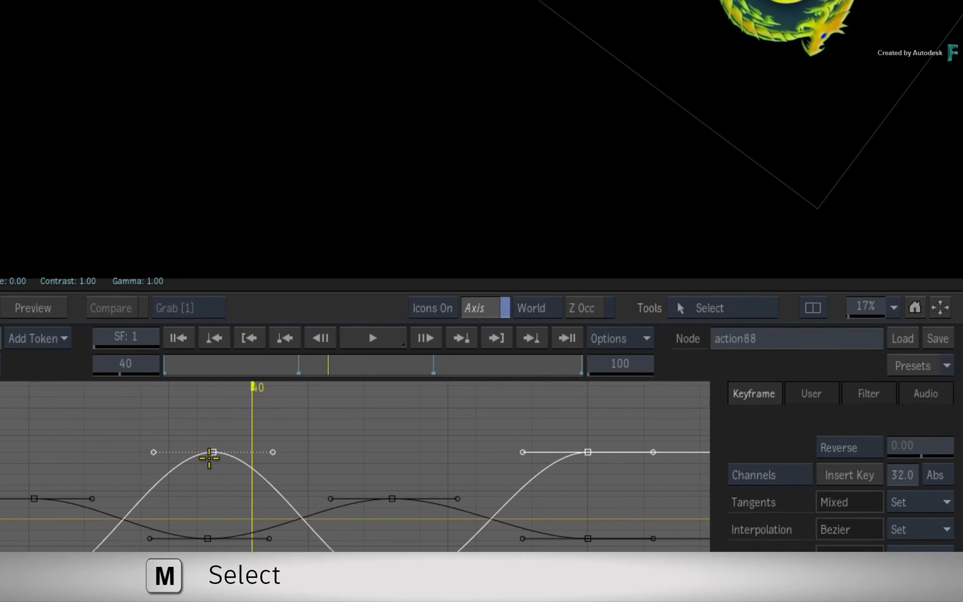
pyautogui.moveTo(157, 450); pyautogui.dragTo(194, 397)
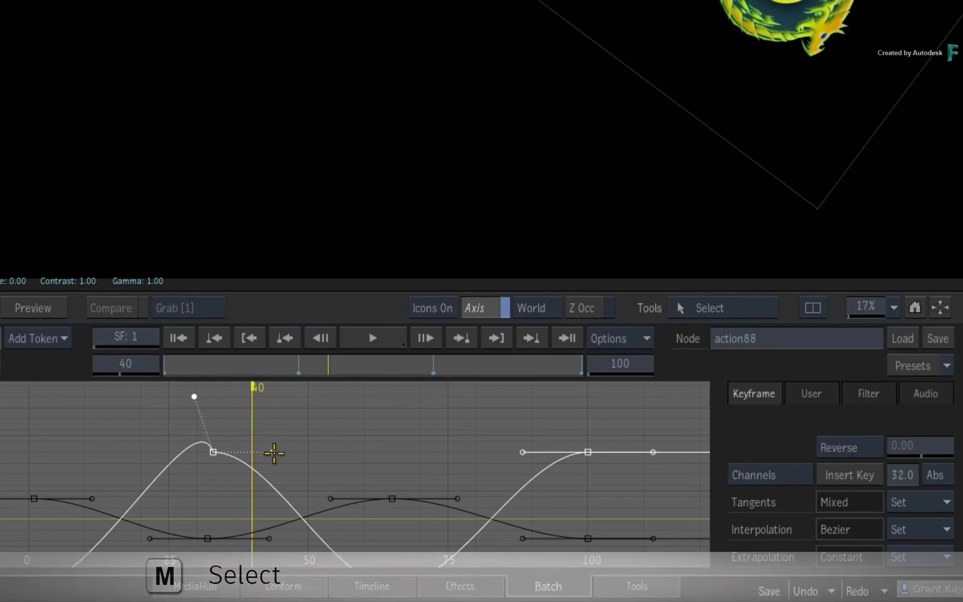
pyautogui.moveTo(272, 451); pyautogui.dragTo(251, 400)
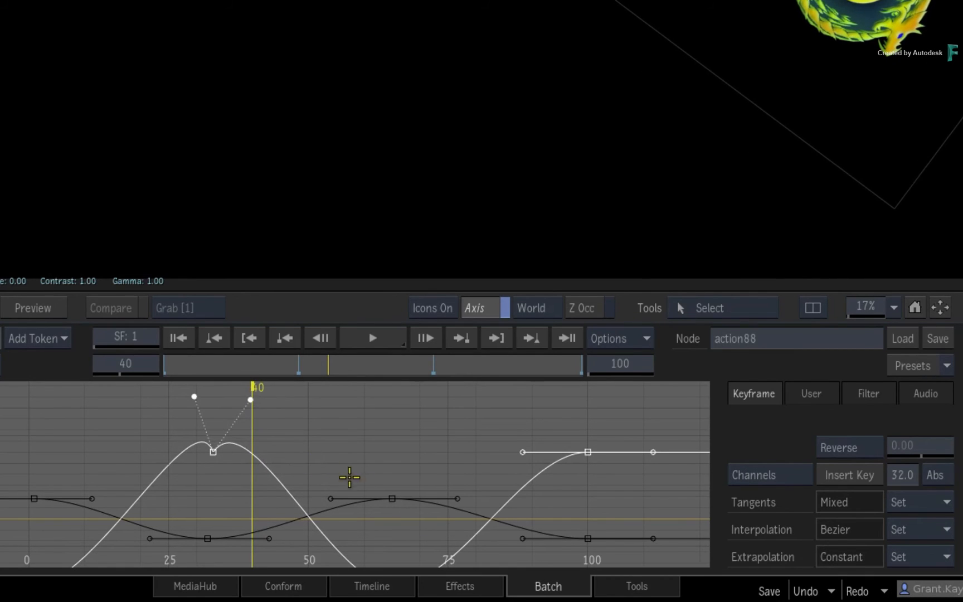
# Step: Set the tangents of the whole position x curve to Auto and rejoin the broken tangent at the frame 33 keyframe
pyautogui.click(943, 510)
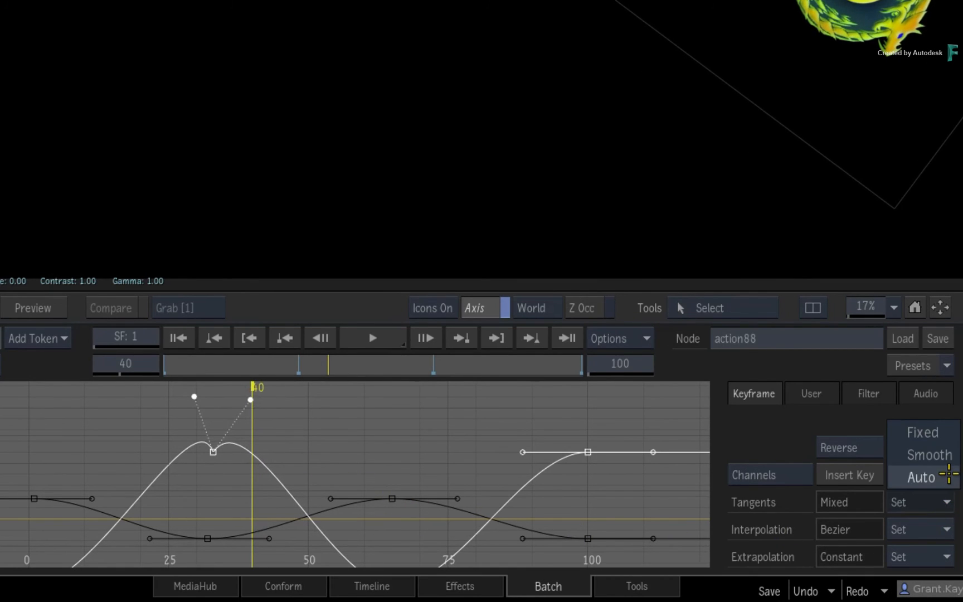
pyautogui.click(948, 475)
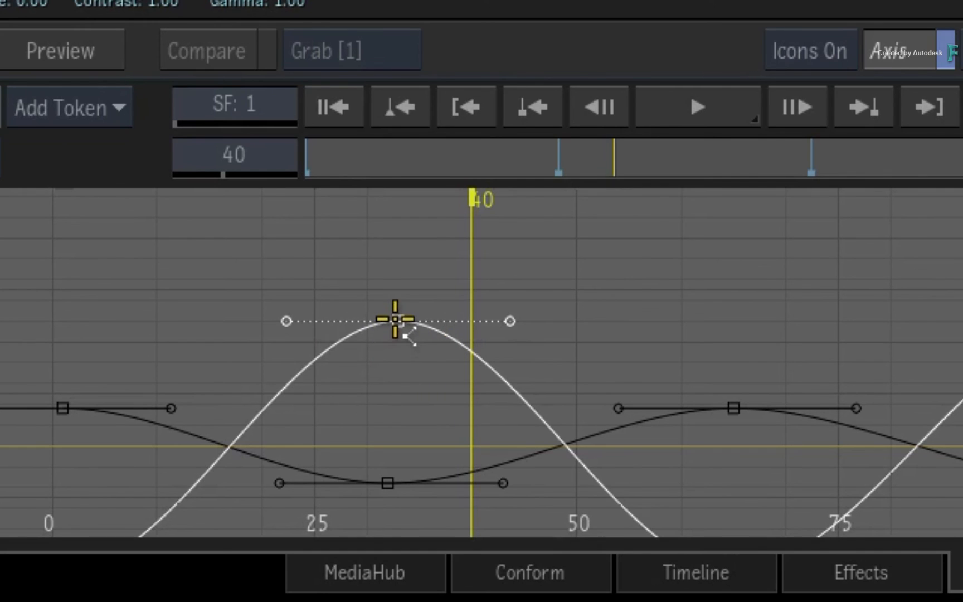
pyautogui.click(395, 320)
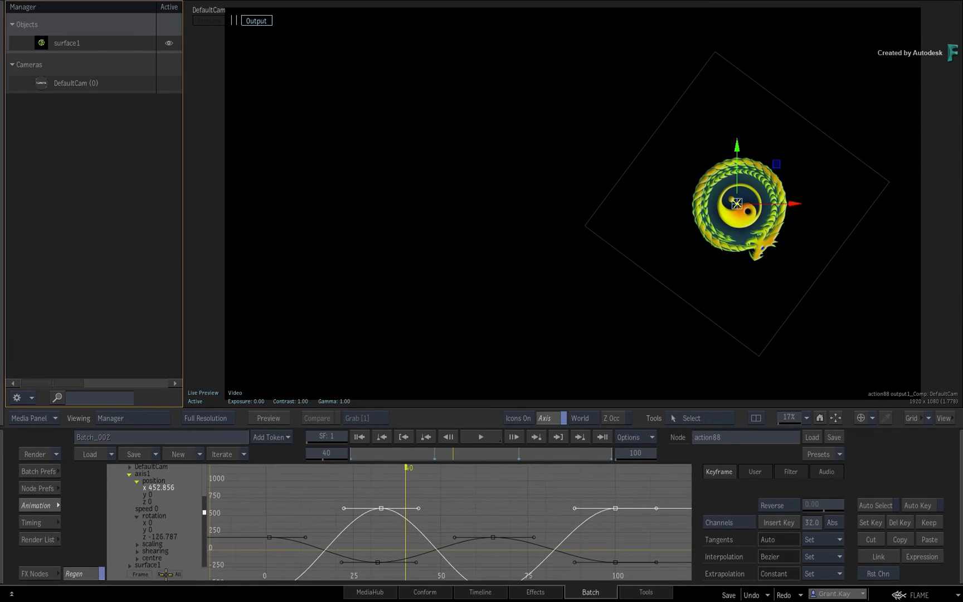
# Step: Frame all the animation curves in the editor and return to frame 1
pyautogui.click(17, 552)
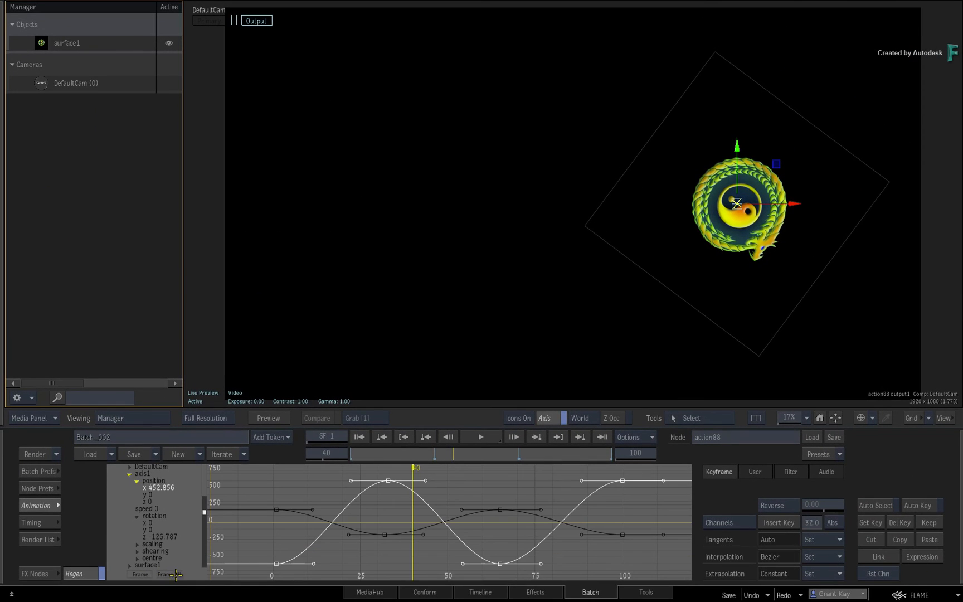
pyautogui.moveTo(456, 455); pyautogui.dragTo(323, 458)
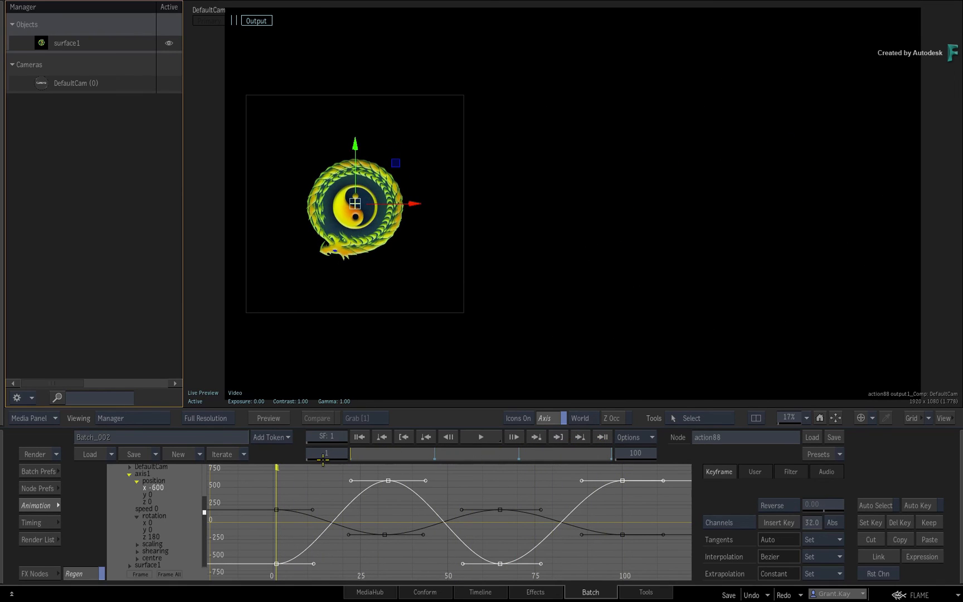